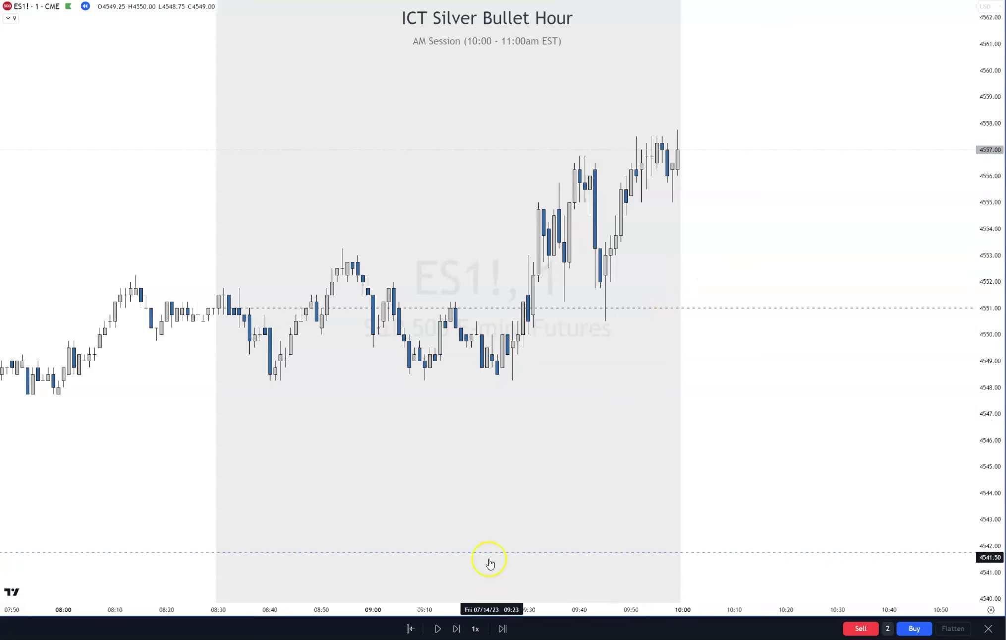
Advance the replay through the 10:00 candle and mark 09:59 with a vertical line using the High Impact News Event template.
click(457, 628)
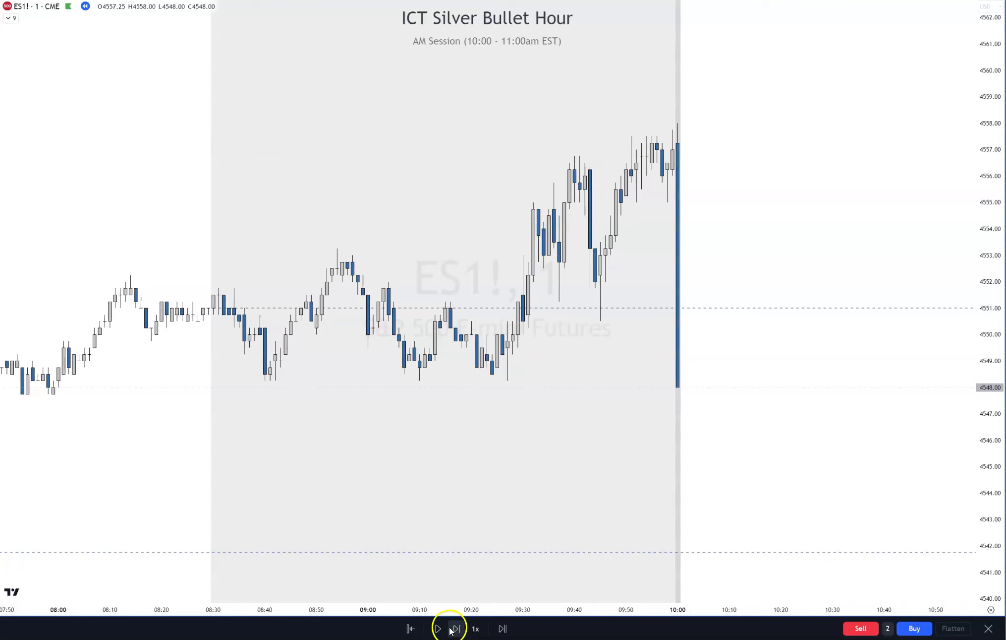
click(452, 628)
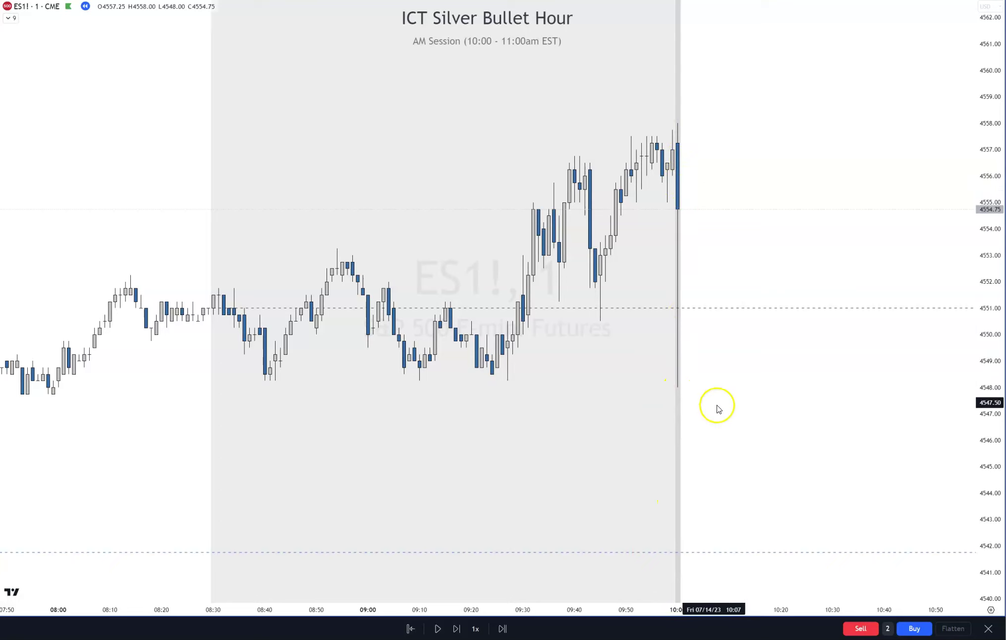
click(674, 432)
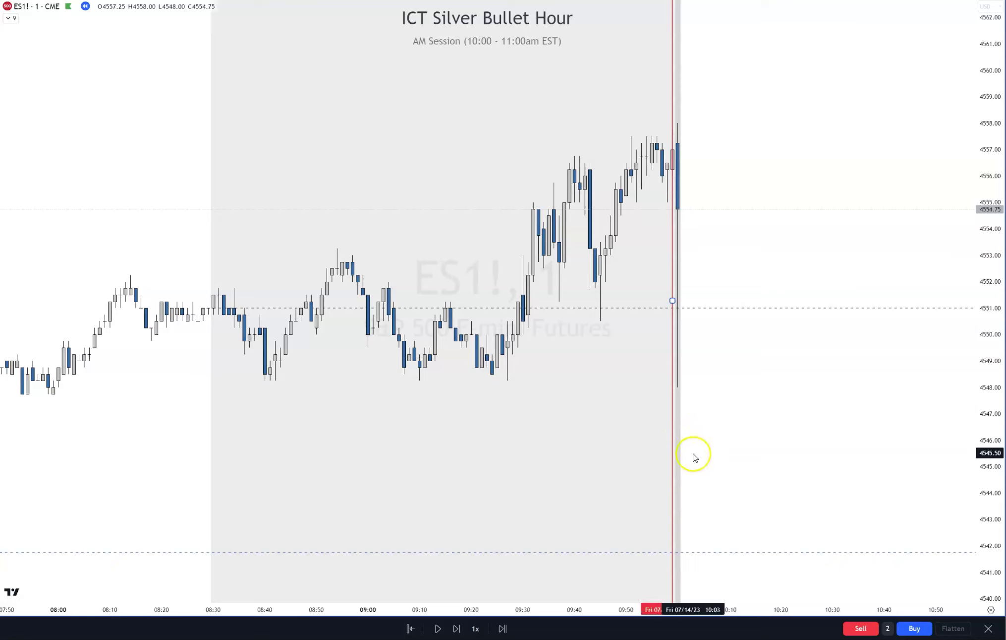
right_click(673, 496)
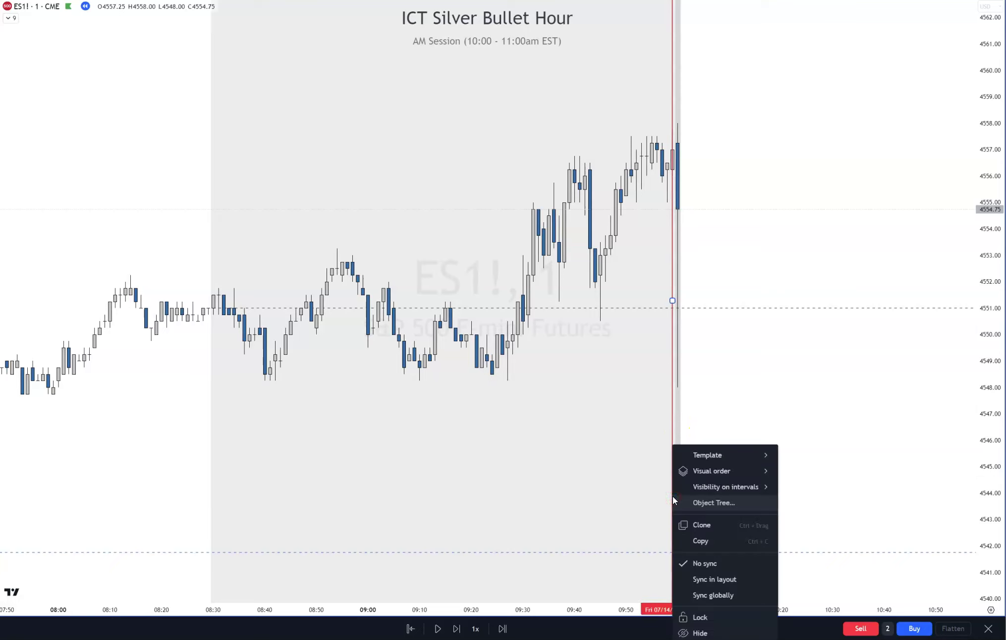
mouse_move(711, 455)
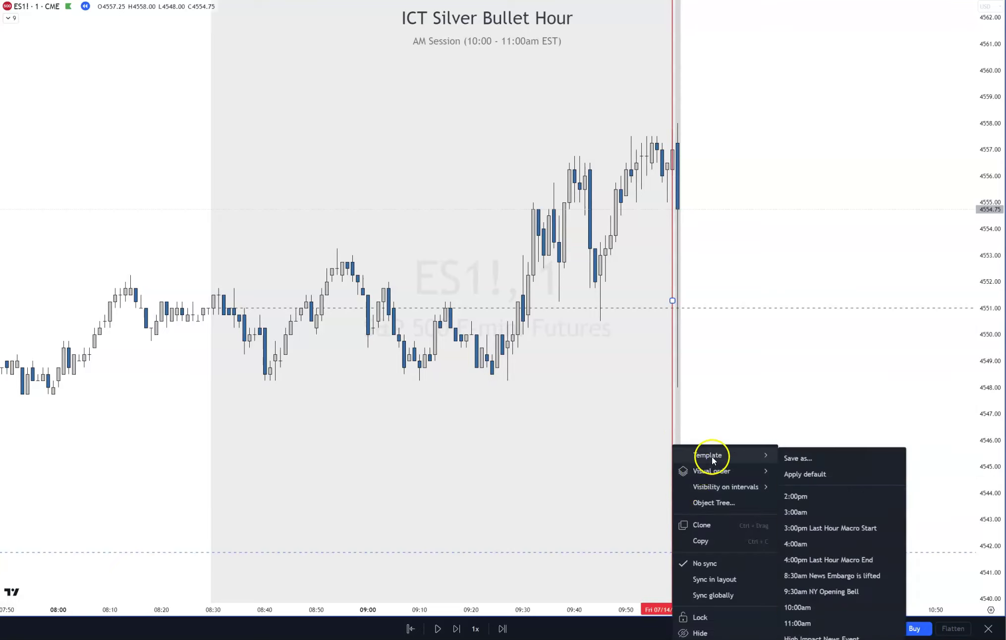
click(819, 636)
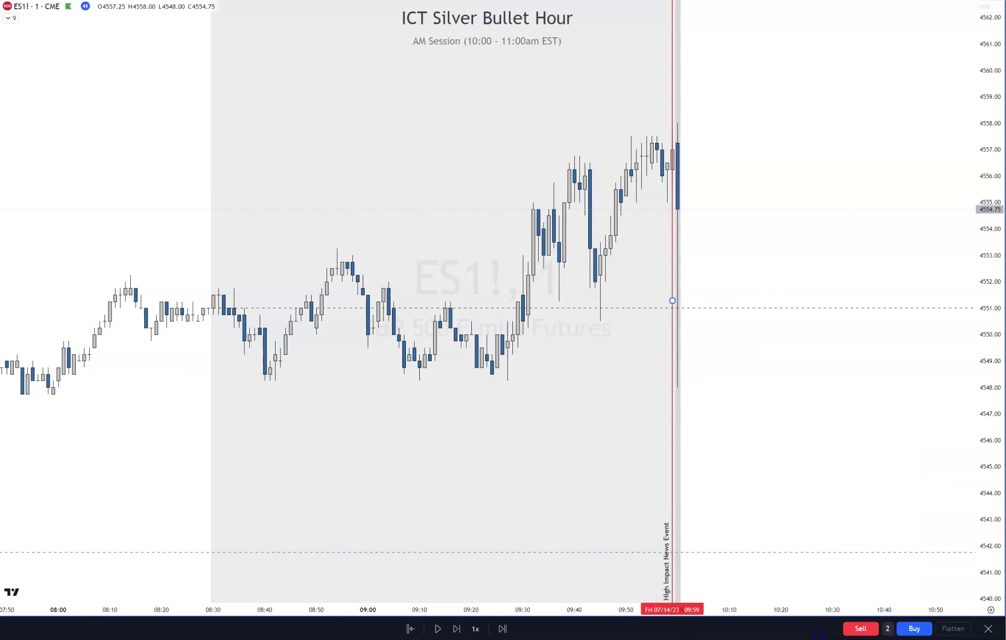
drag(673, 301, 673, 300)
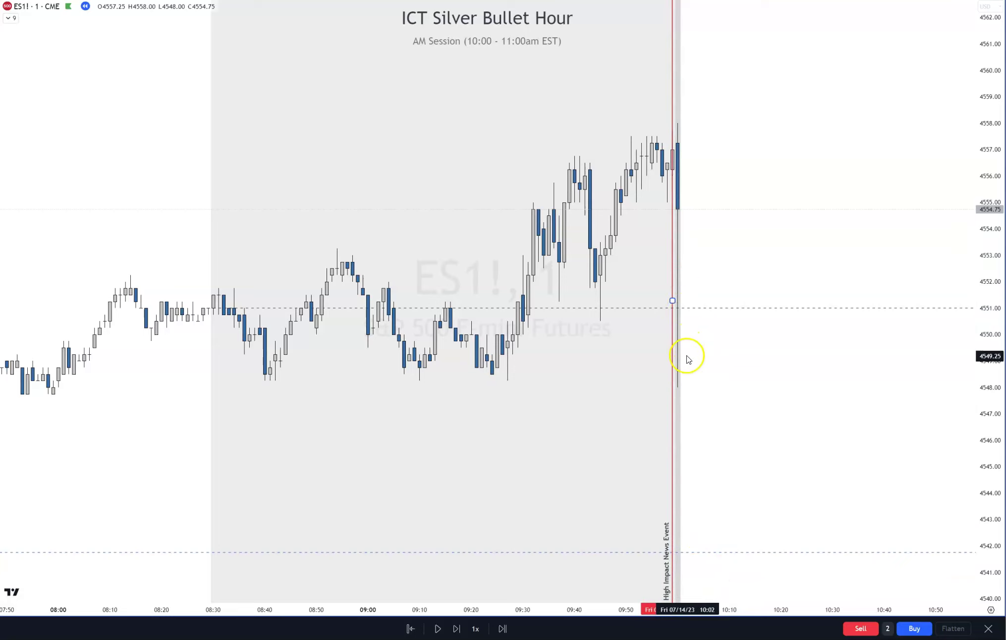
click(699, 416)
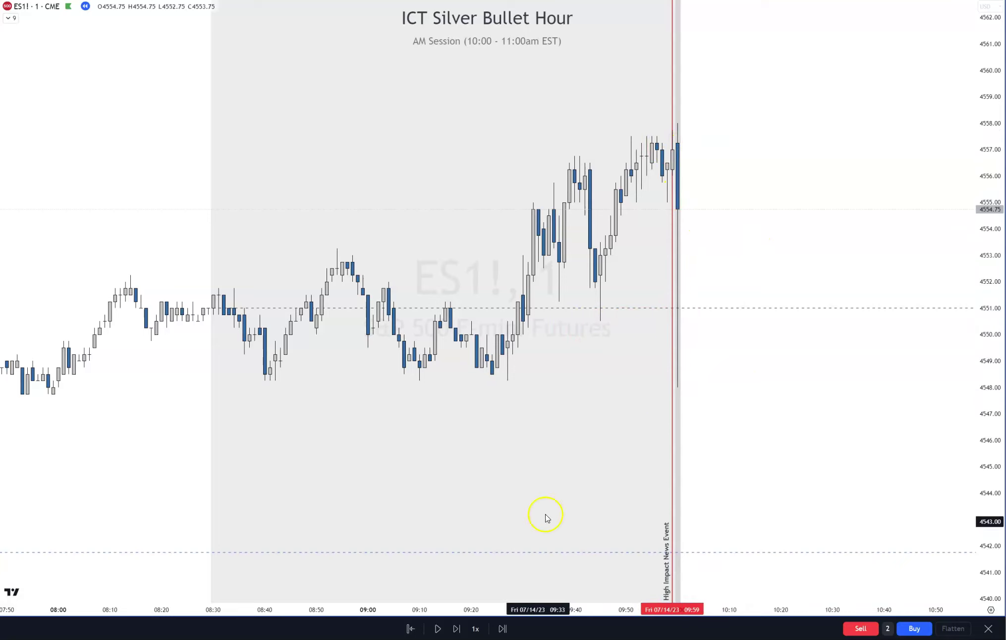
Advance the bar replay step by step from the 10:01 candle through the 10:10 candle.
click(455, 631)
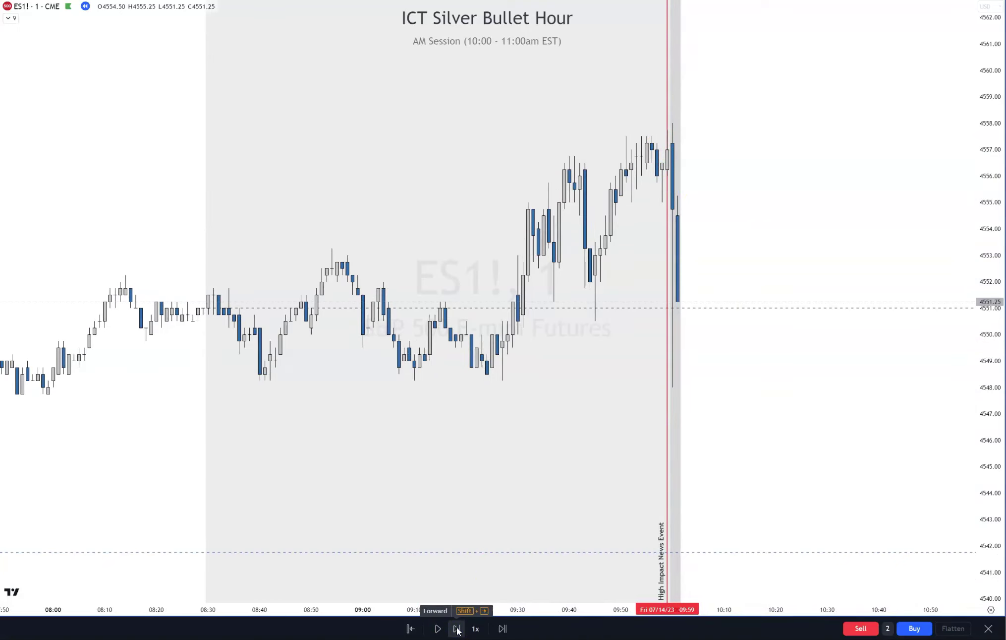
click(457, 628)
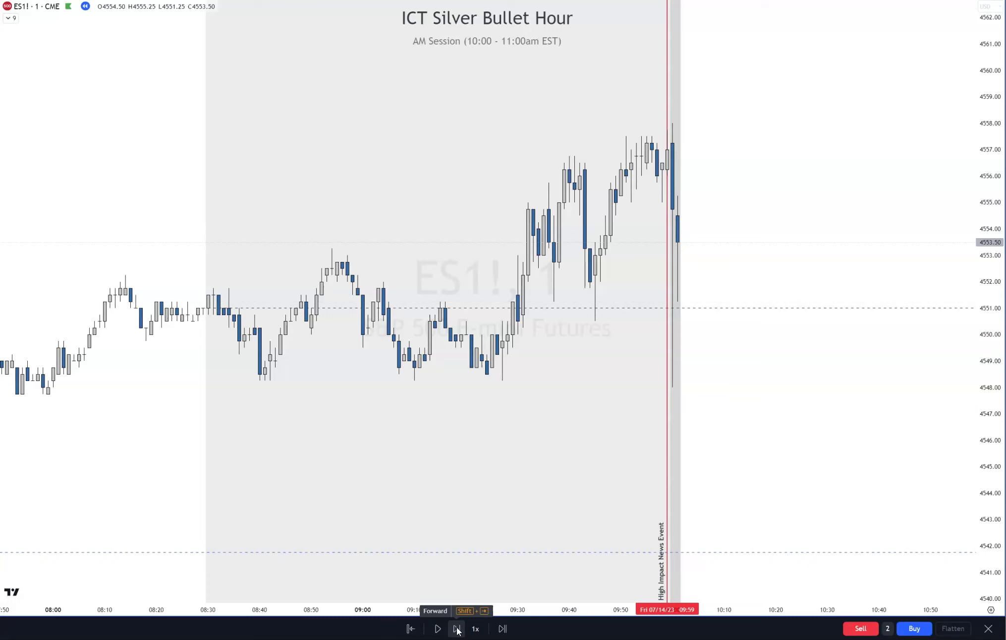
click(457, 629)
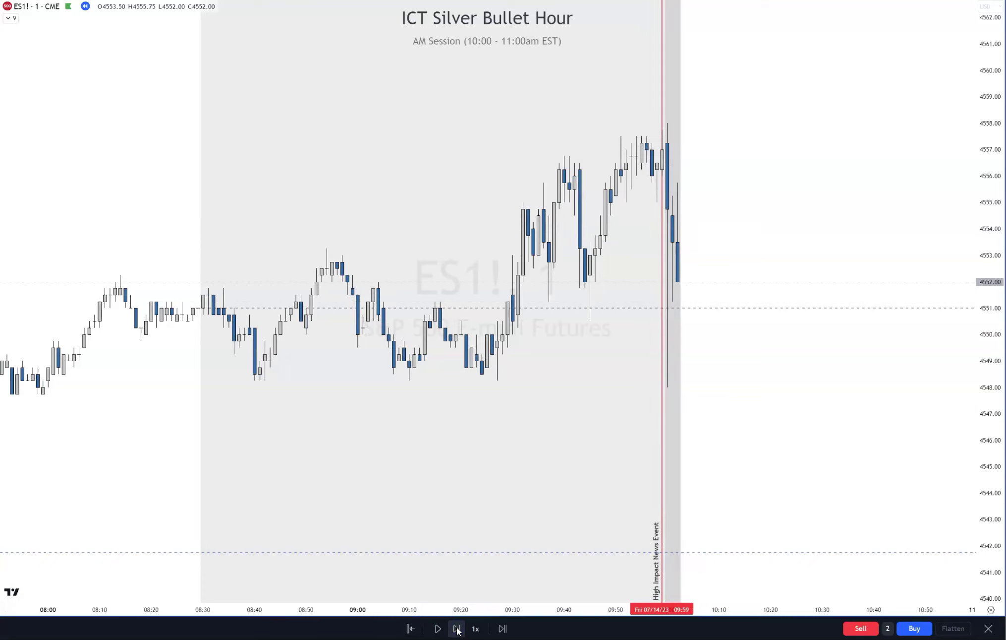
click(457, 629)
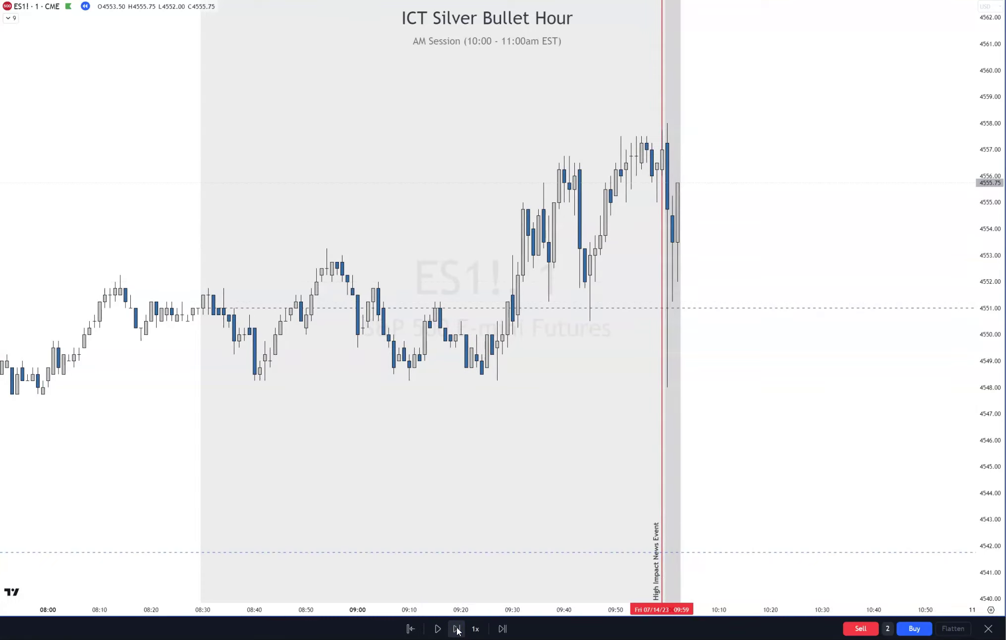
click(457, 629)
click(456, 628)
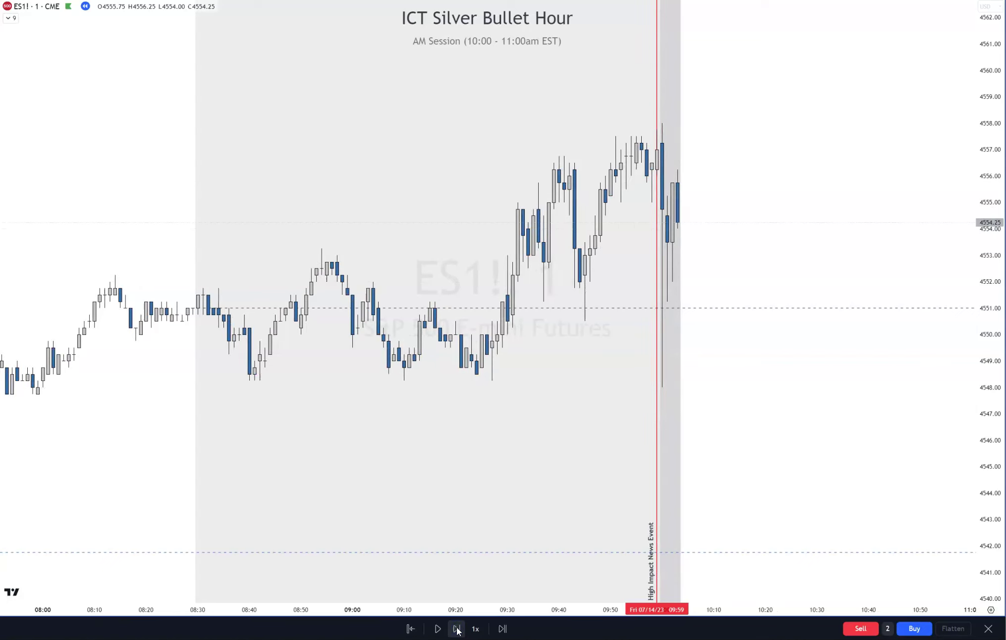
click(457, 629)
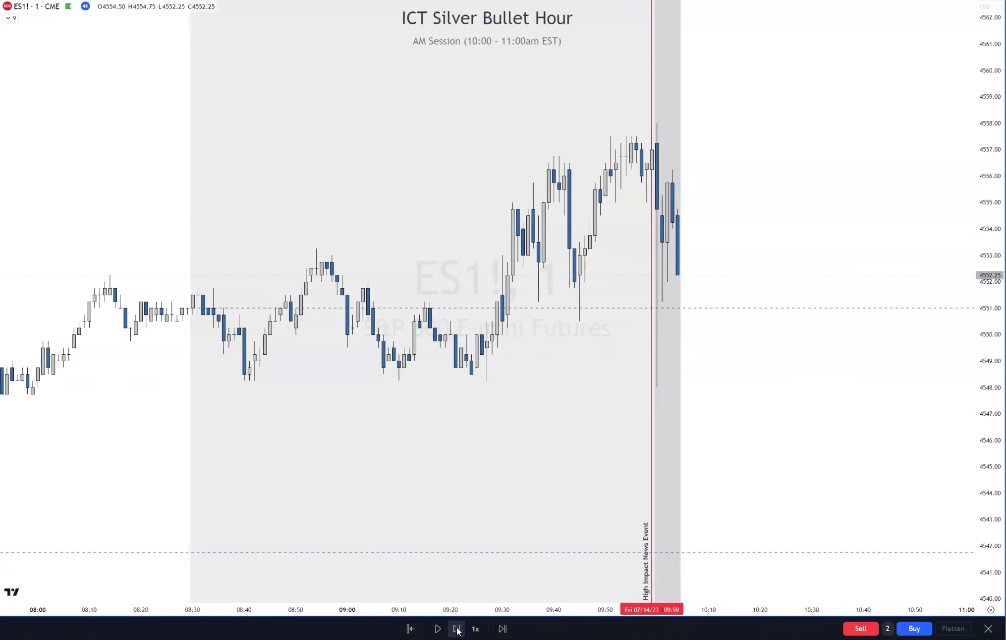
click(457, 628)
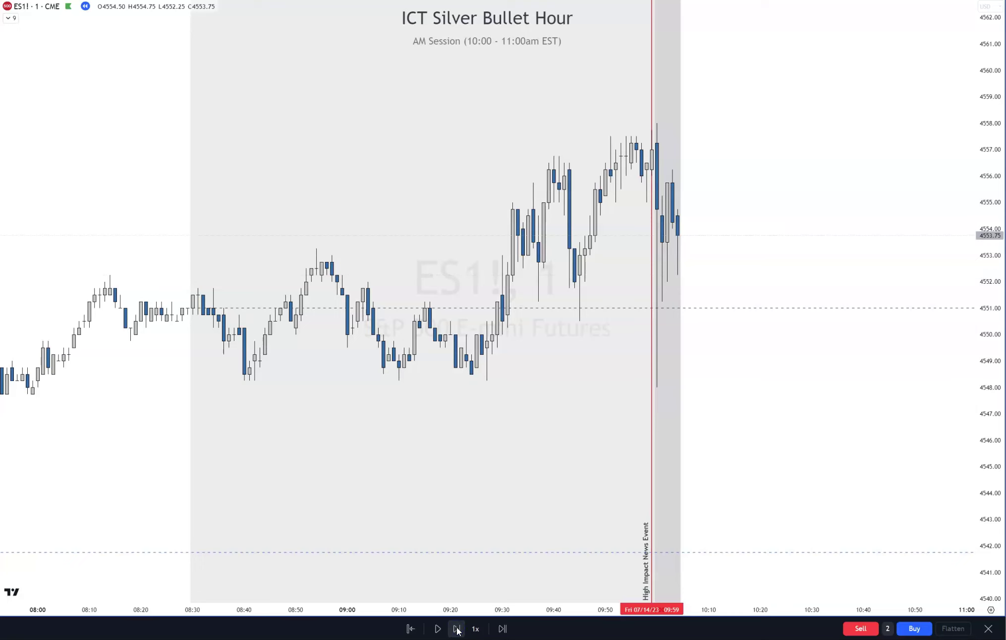
click(457, 628)
click(457, 629)
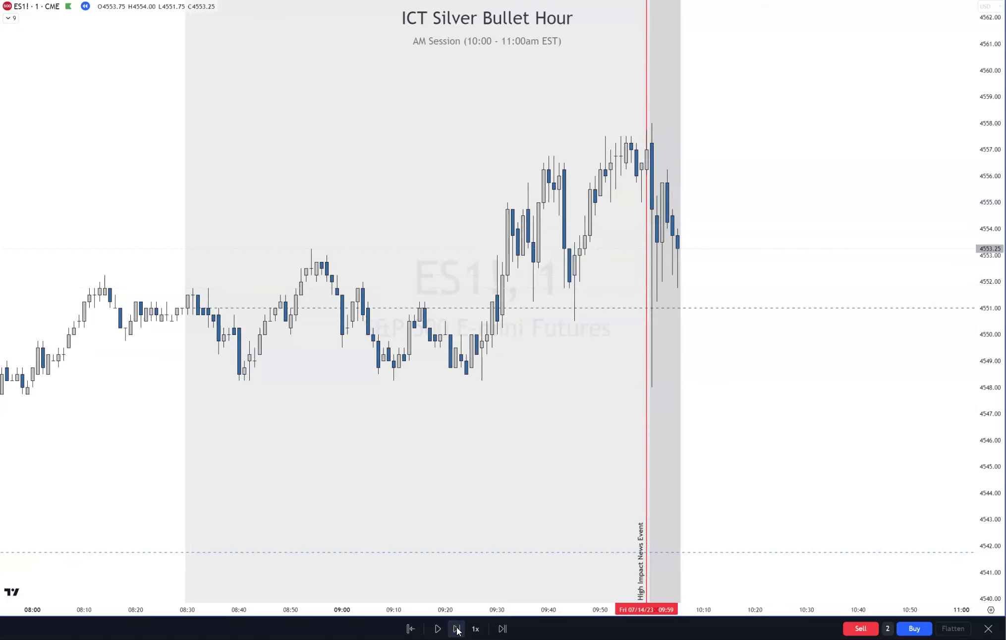
click(456, 629)
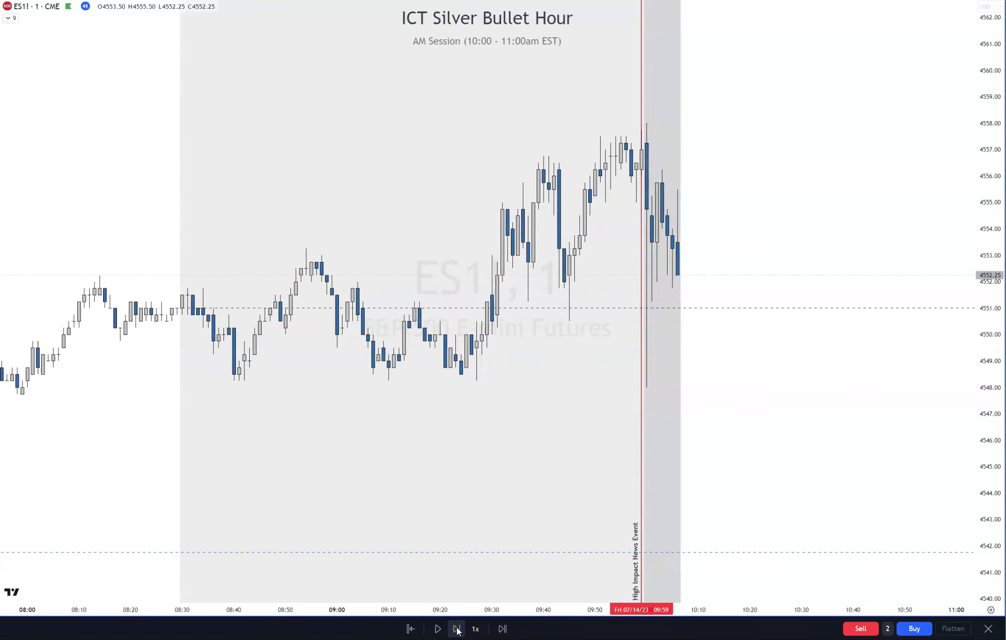
click(457, 628)
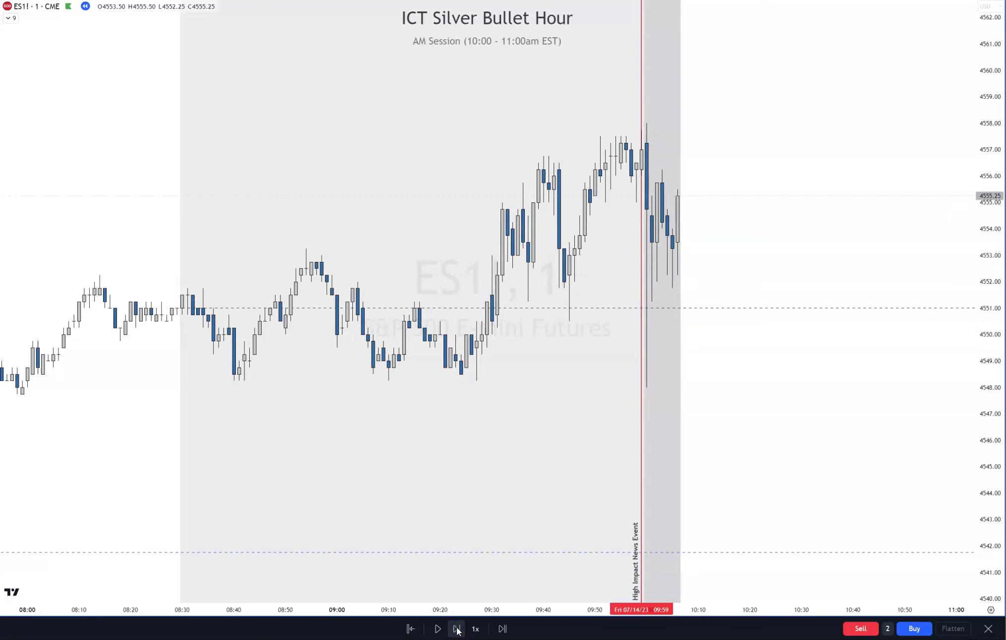
click(457, 629)
click(456, 629)
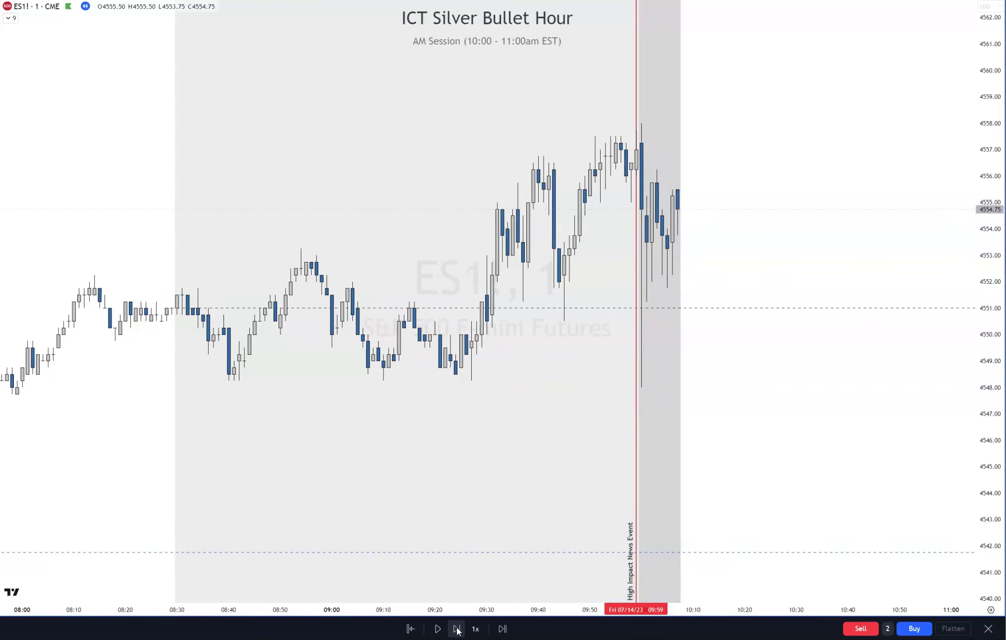
click(457, 629)
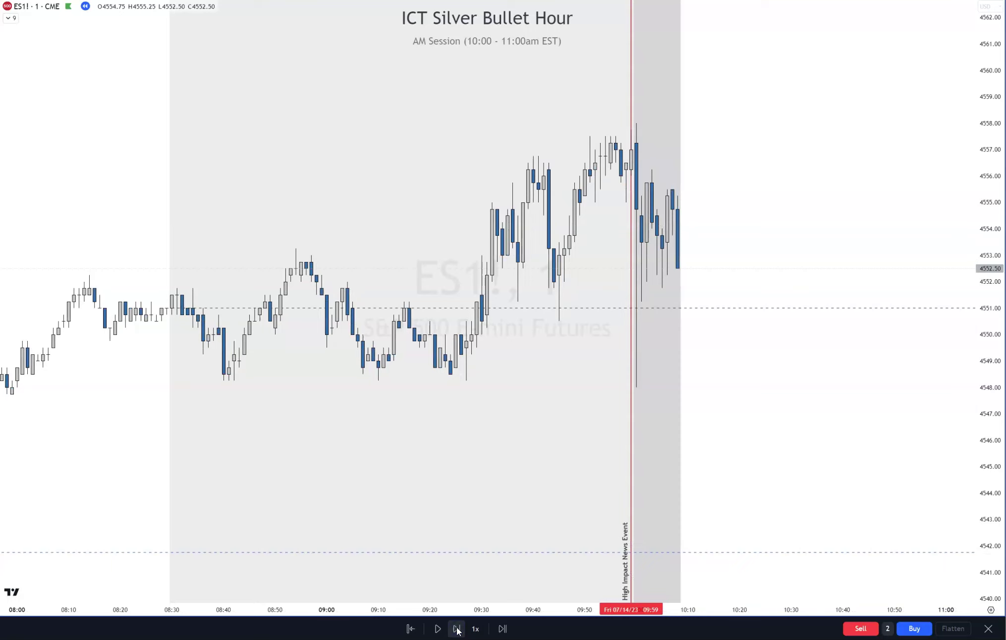
click(457, 628)
click(456, 629)
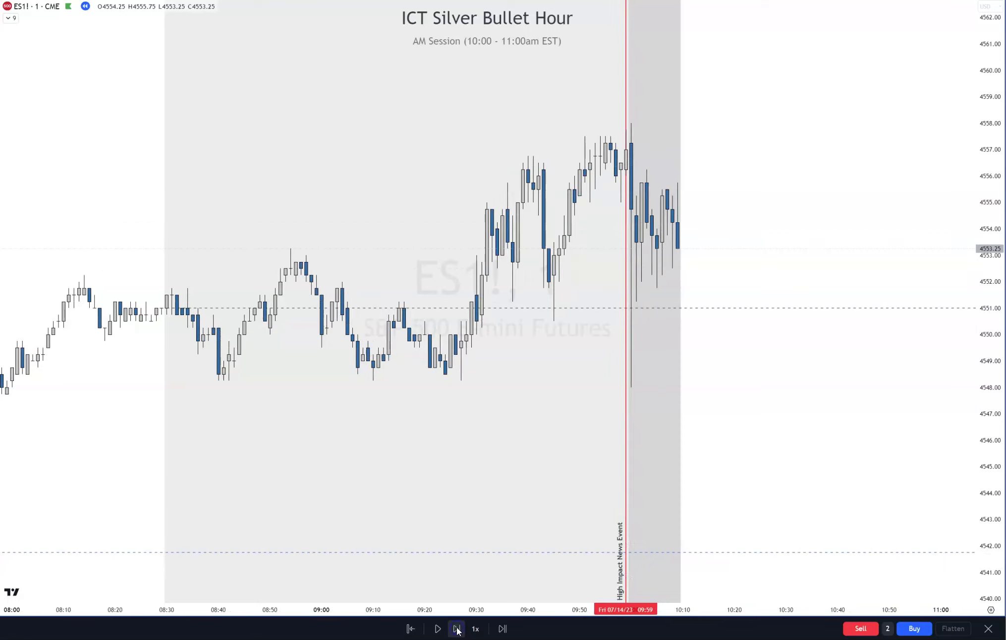
click(457, 629)
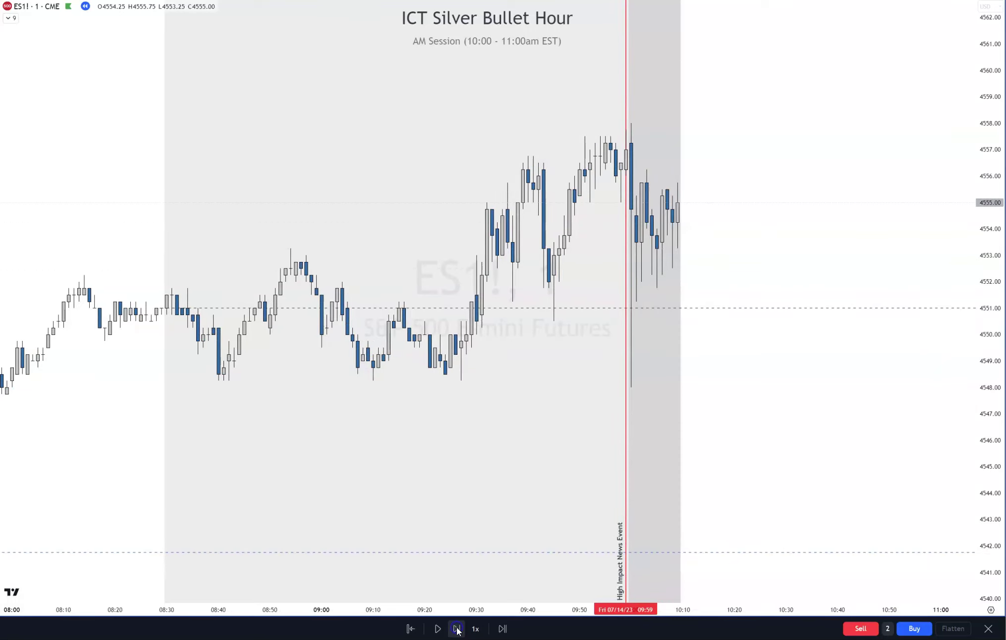
click(457, 629)
click(456, 629)
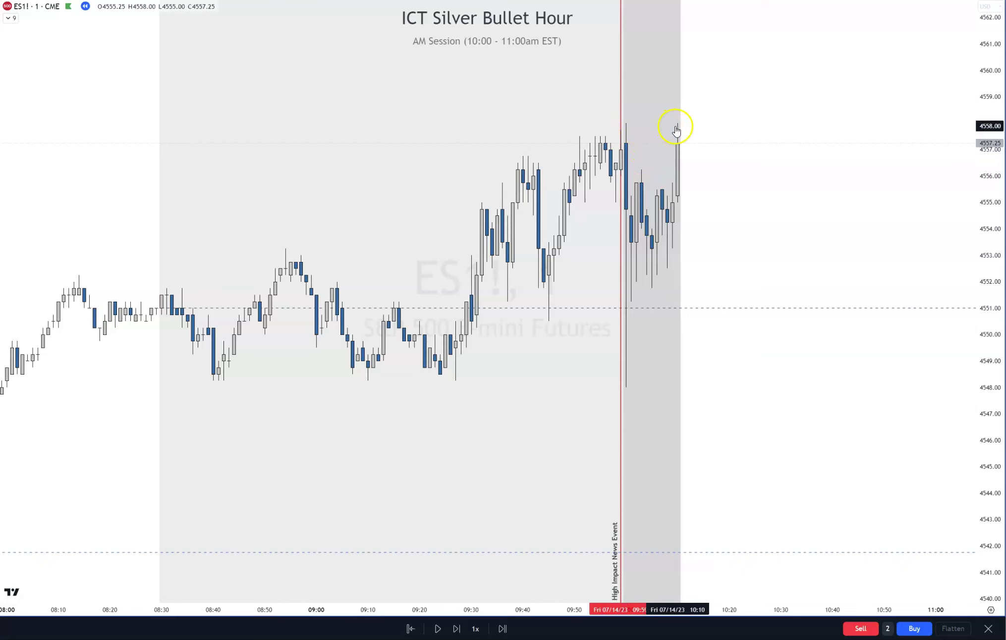
Advance the replay through the 10:17 candle and restore the deleted "BSL - Taken" line across the highs at 4558.00.
click(456, 629)
click(456, 628)
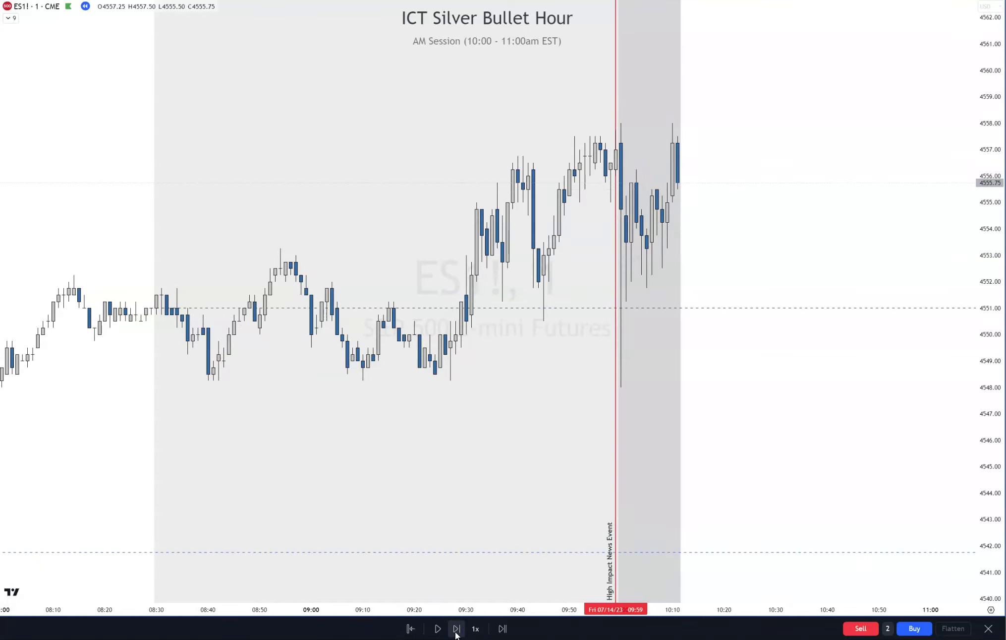
click(456, 629)
click(457, 628)
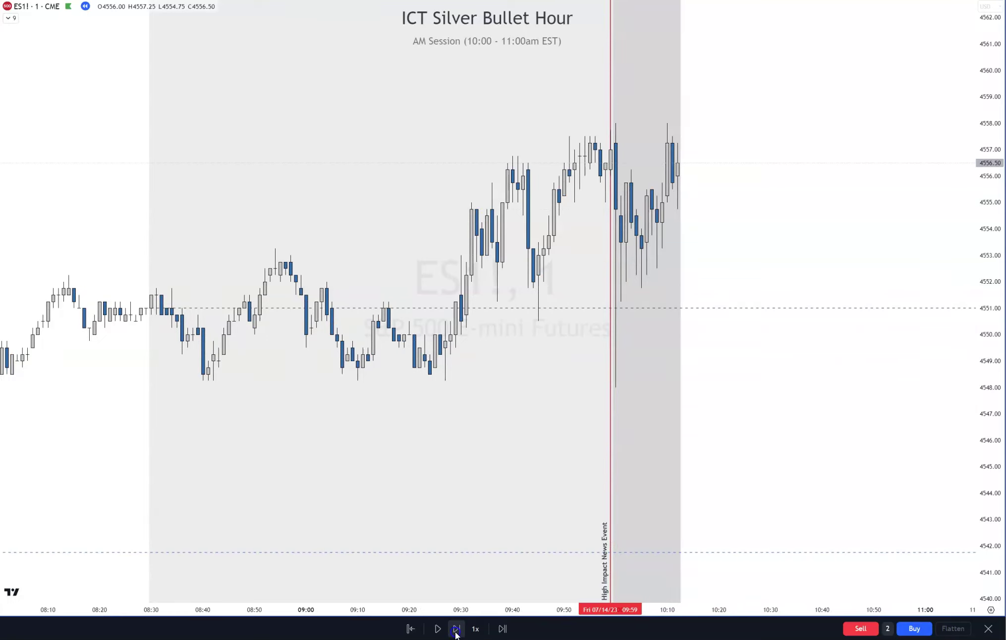
click(456, 628)
click(456, 628)
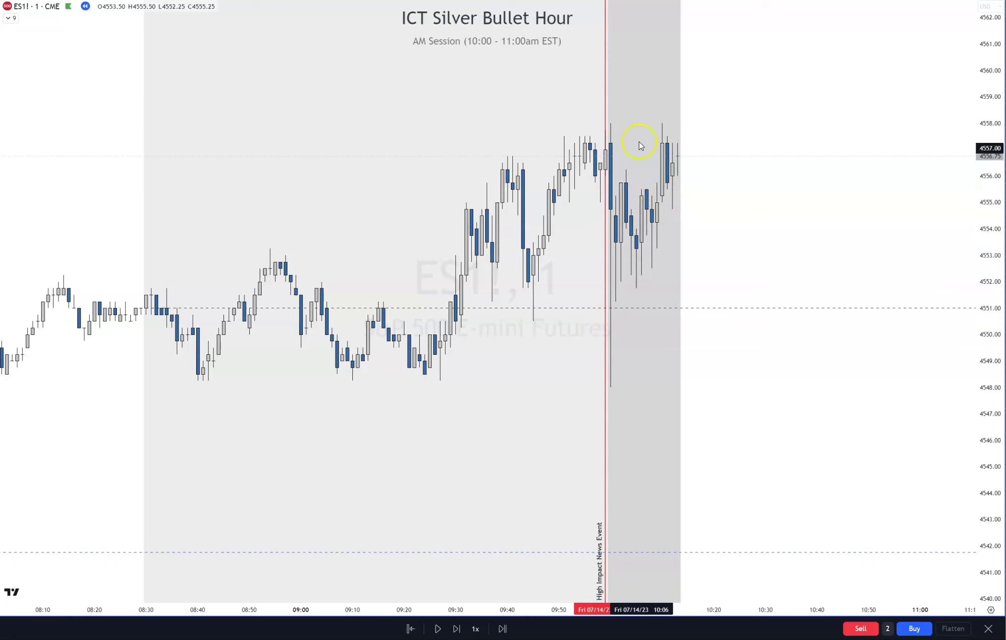
click(457, 628)
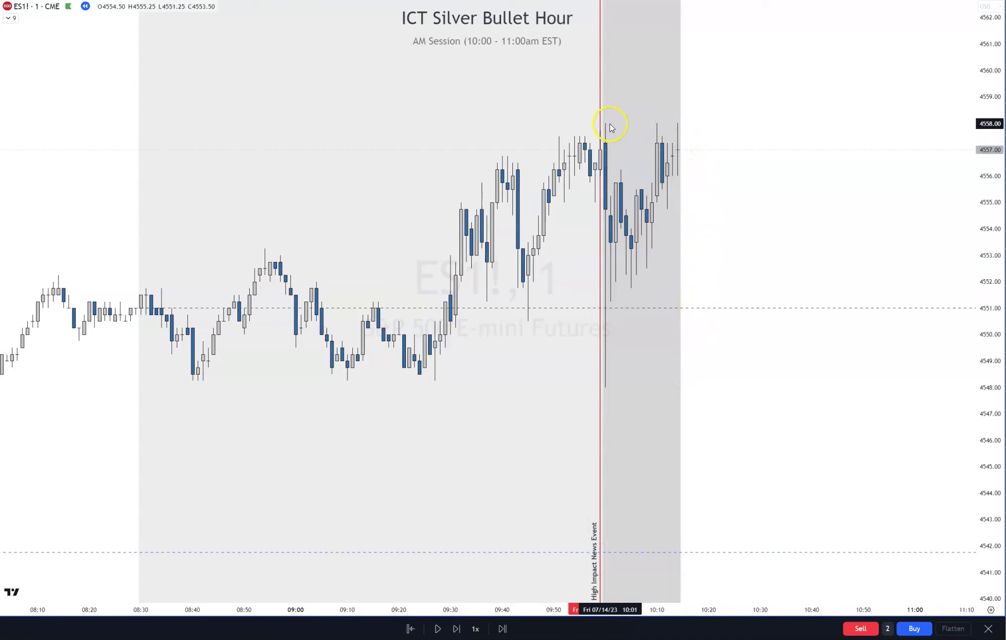
click(457, 628)
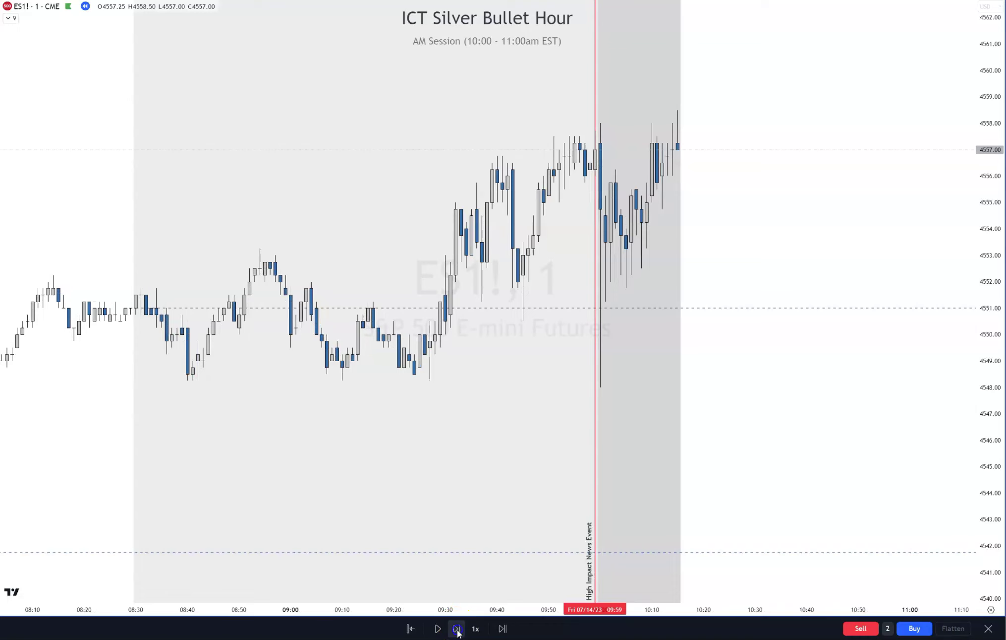
click(458, 629)
click(458, 628)
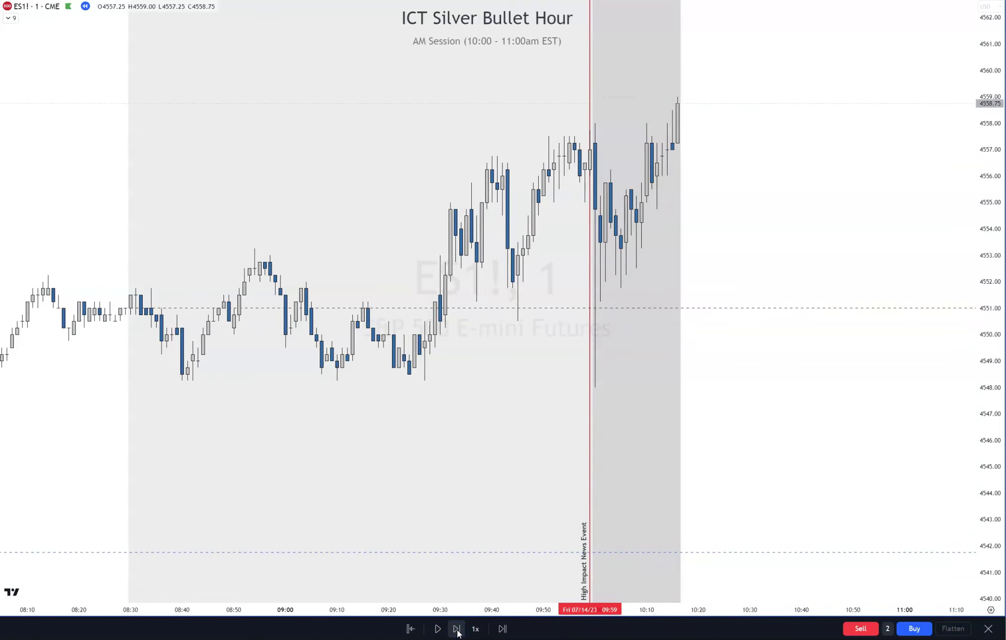
click(457, 629)
click(457, 629)
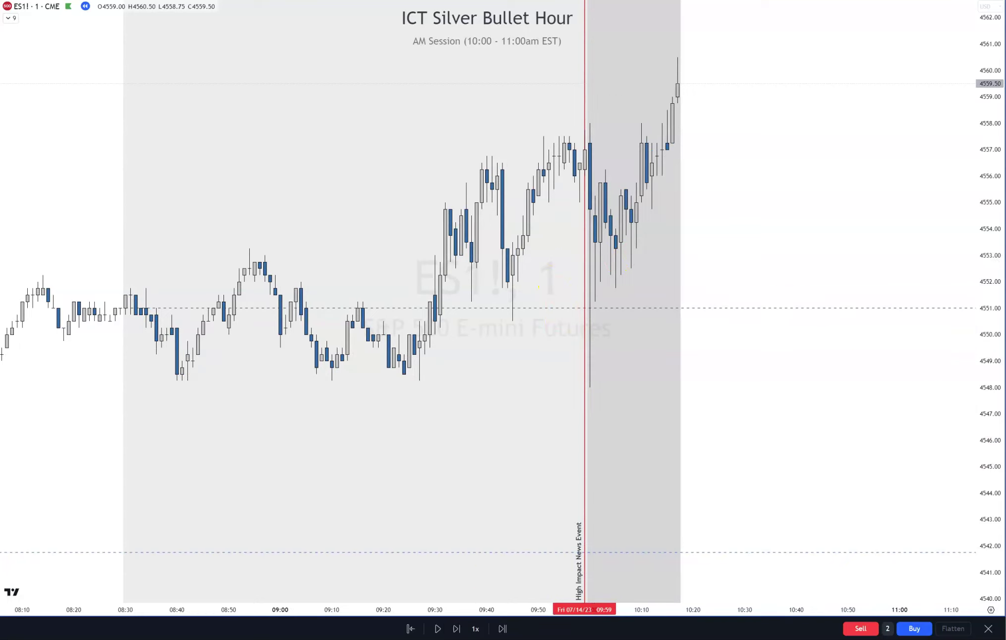
key(ctrl+z)
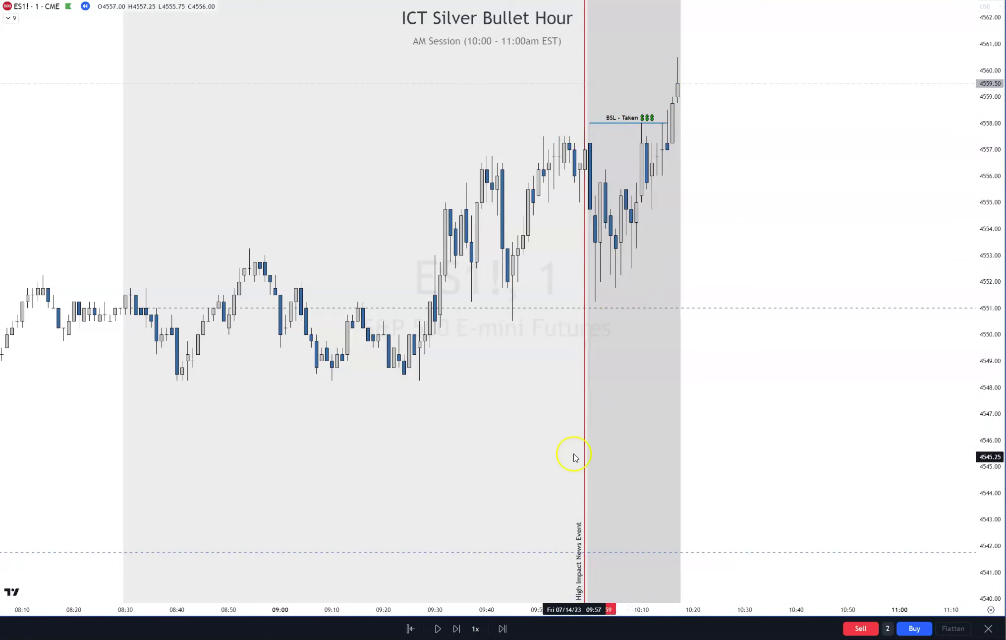
Advance the bar replay from the 10:18 candle to the 10:21 candle.
click(458, 628)
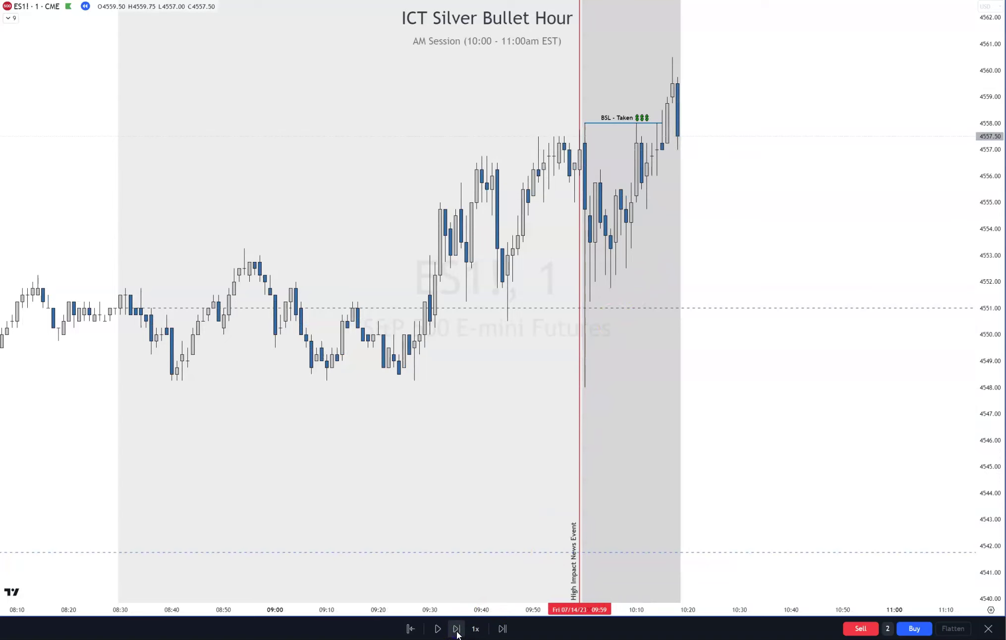
click(457, 629)
click(457, 629)
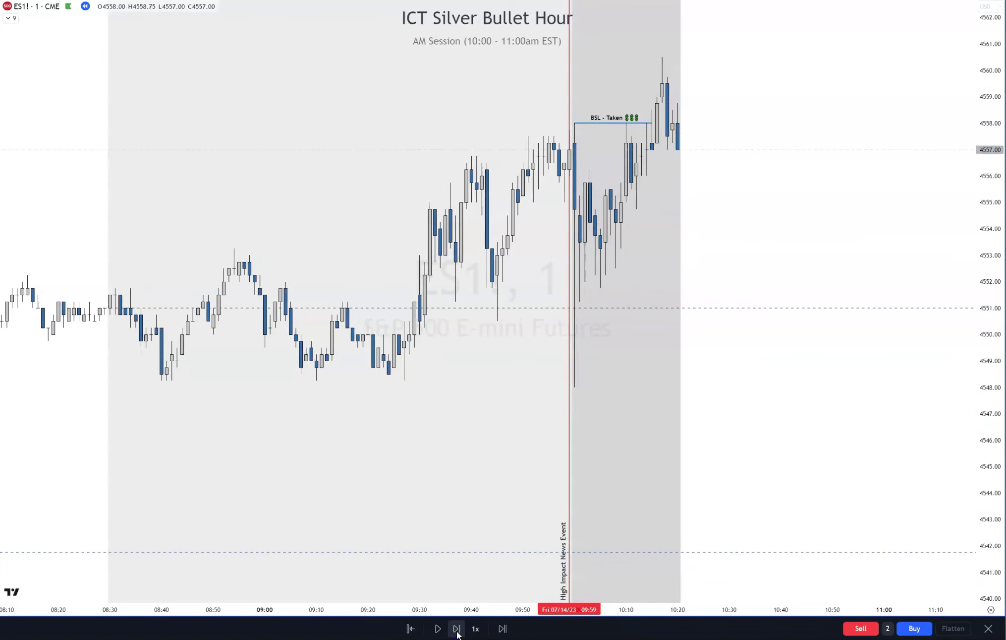
click(457, 629)
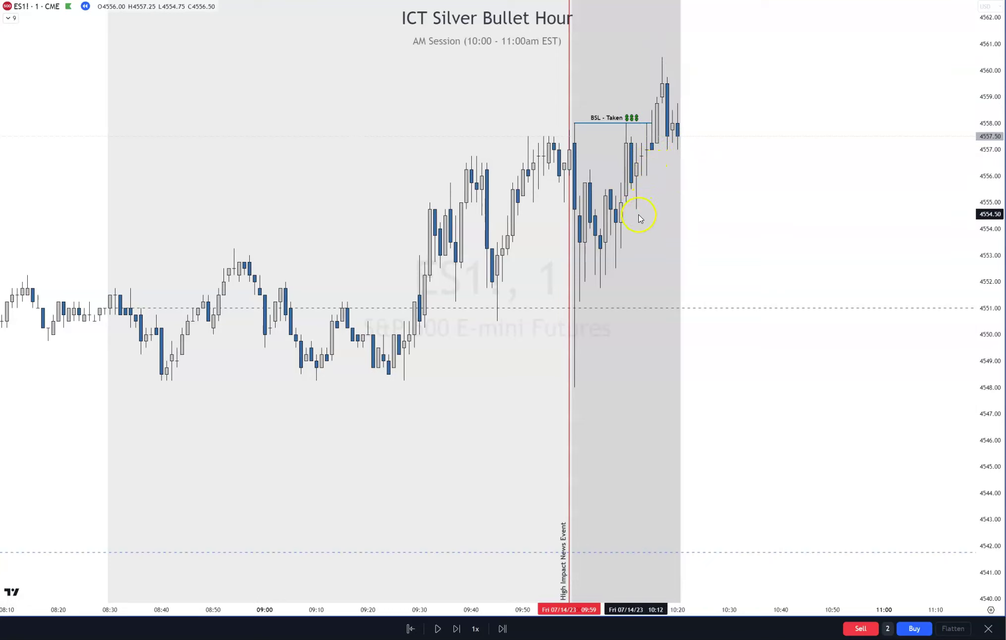
click(457, 629)
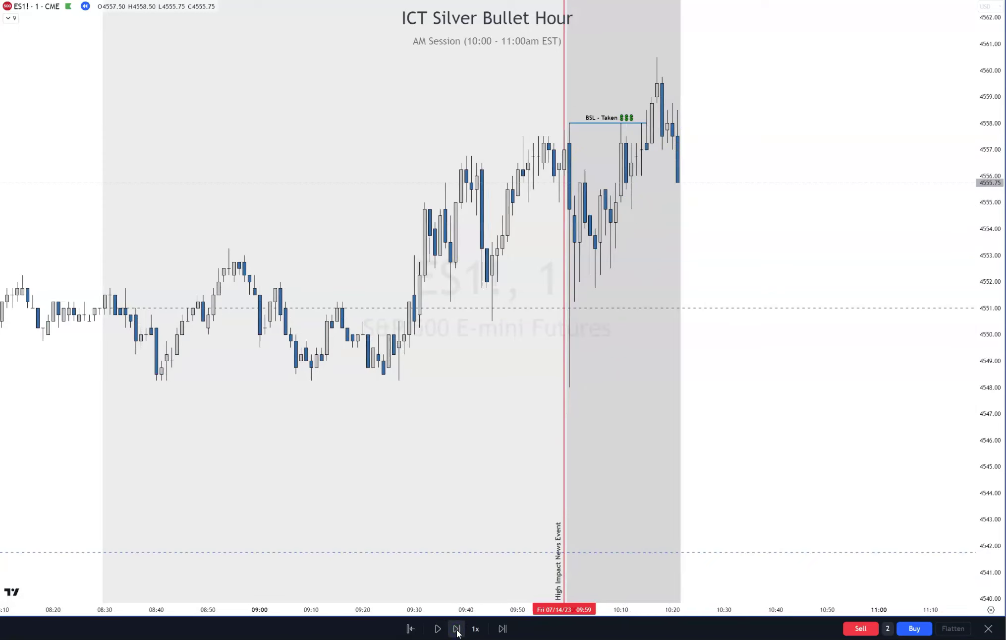
Advance the bar replay step by step from the 10:21 candle to the 10:26 candle.
click(457, 628)
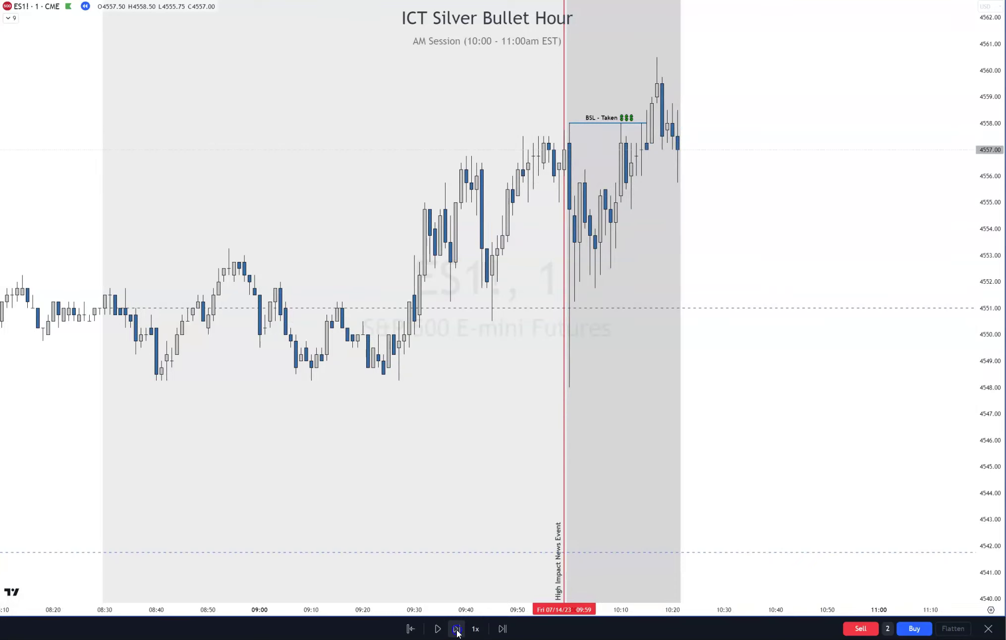
click(458, 629)
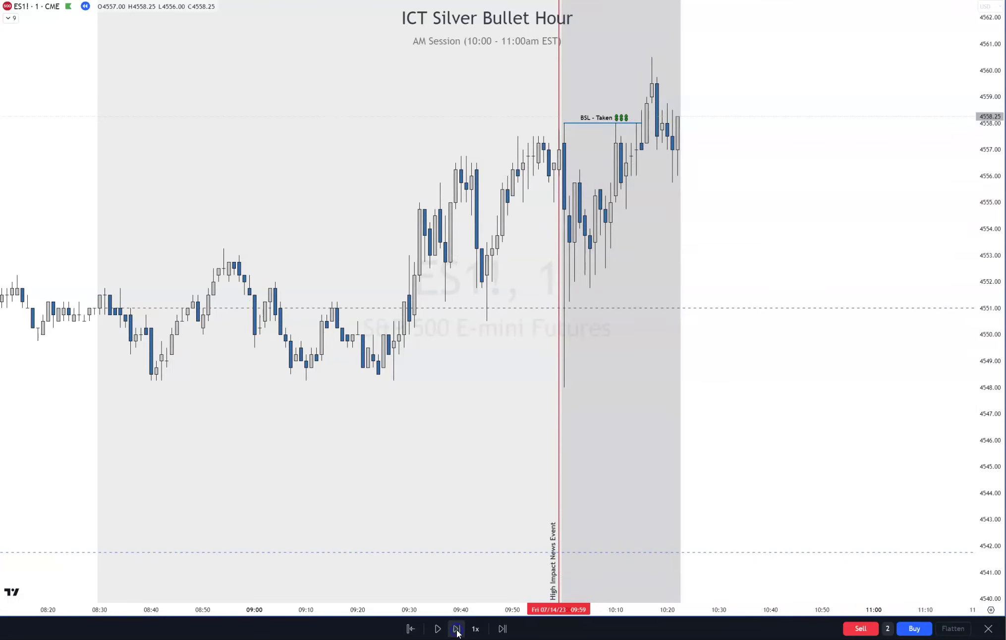
click(456, 628)
click(456, 629)
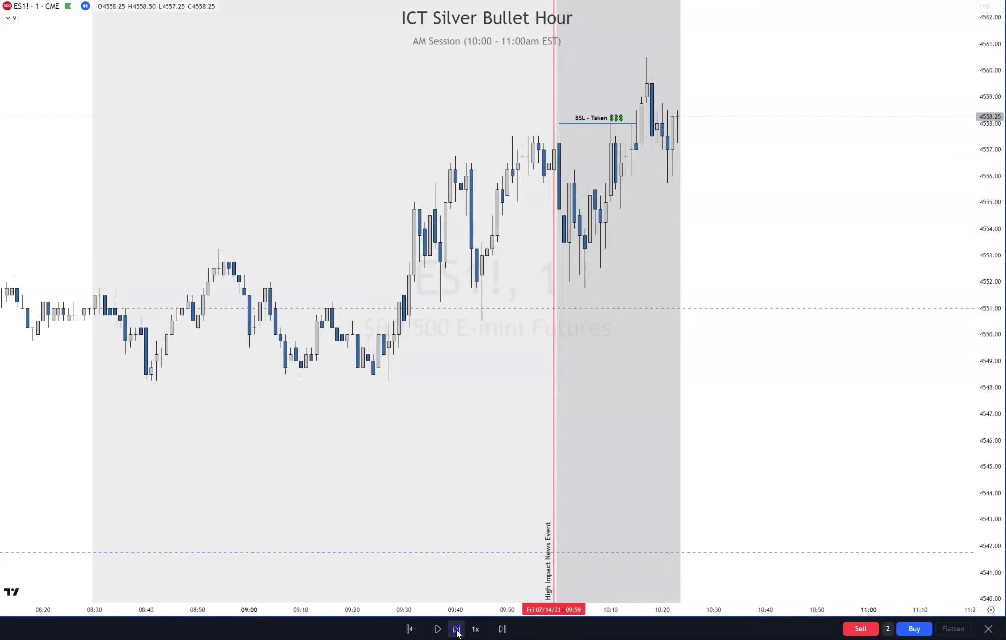
click(457, 628)
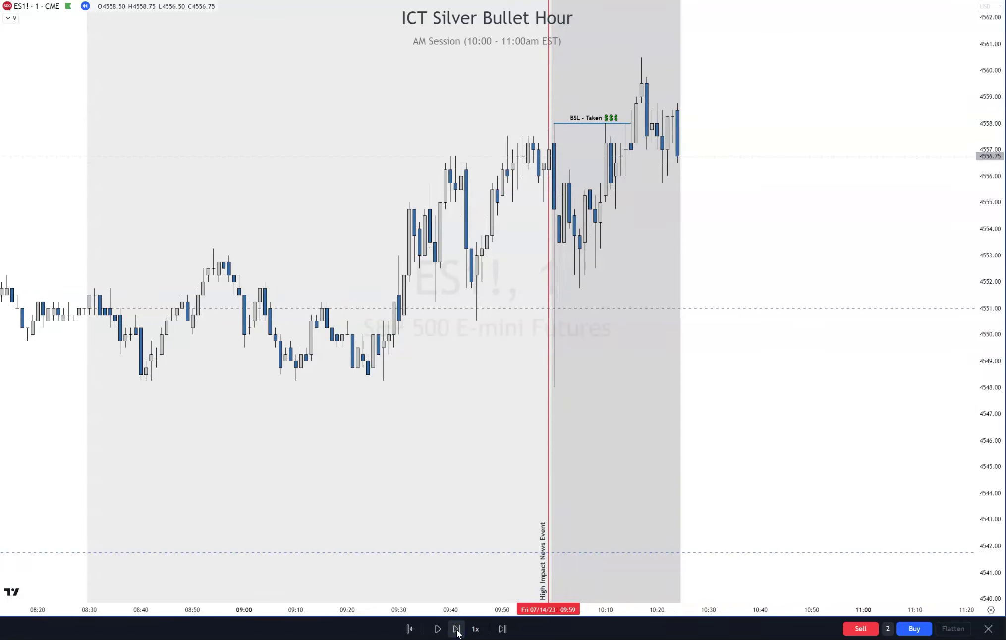
click(457, 629)
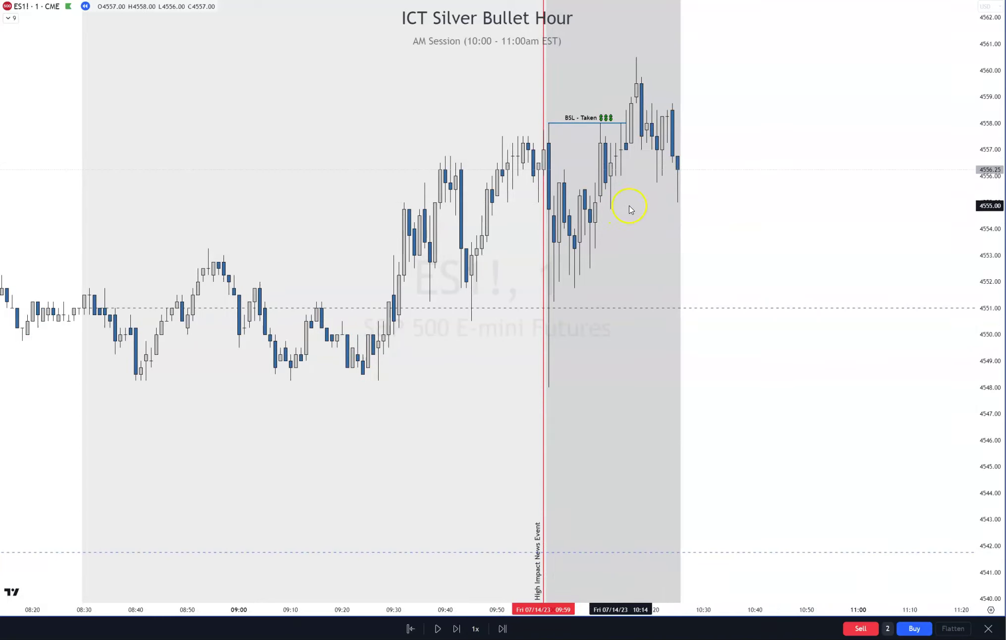
click(456, 628)
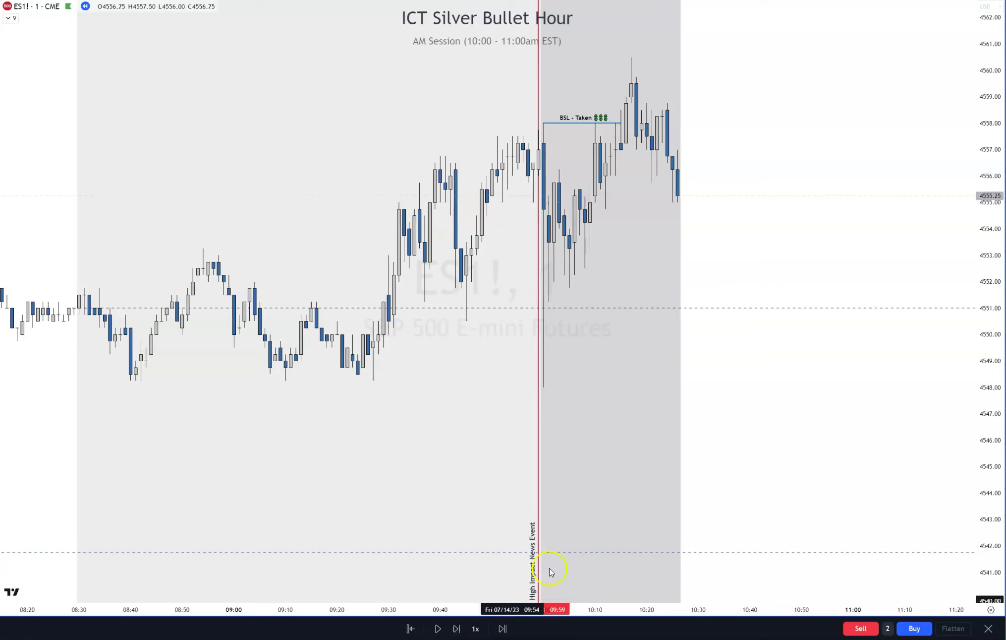
Draw a rectangle from 4557.25 to 4556.75 between 10:23 and 10:42 and apply the Fair Value Gap (1m) template.
mouse_move(662, 143)
mouse_down()
mouse_move(673, 156)
mouse_move(762, 148)
mouse_up()
right_click(763, 148)
mouse_move(849, 156)
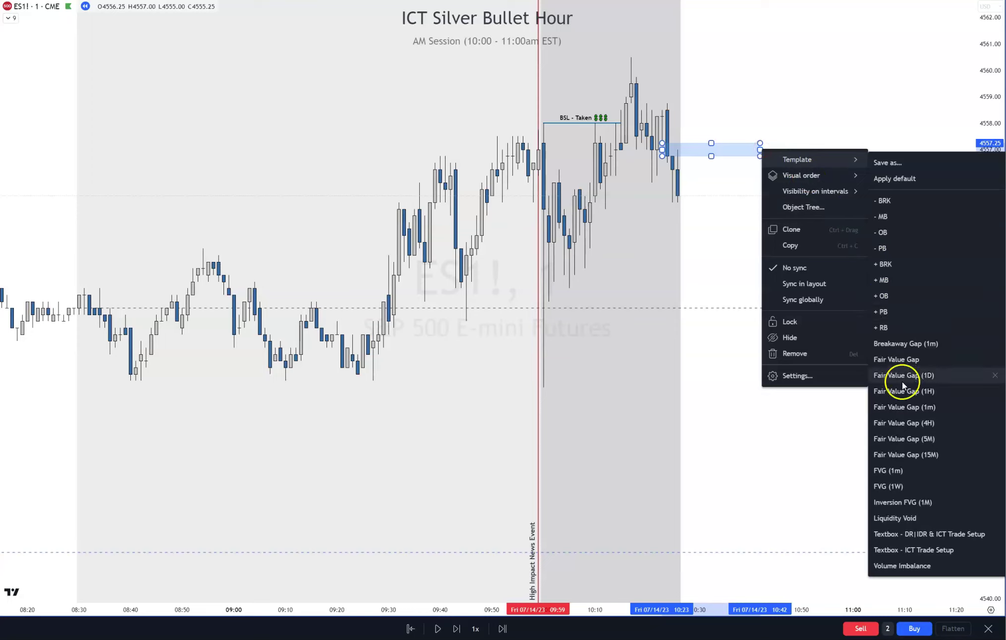
click(906, 407)
click(753, 260)
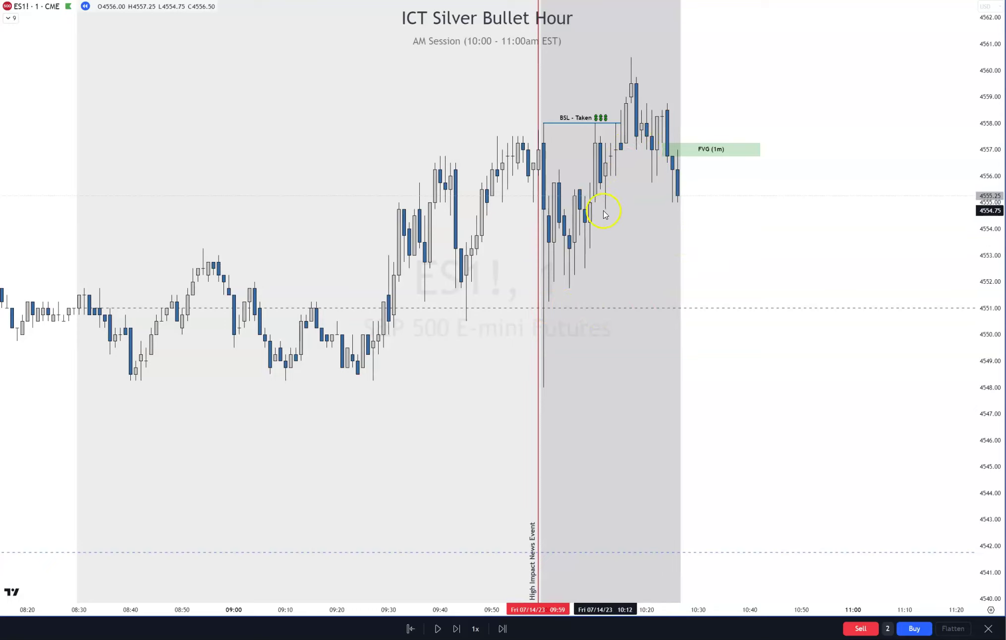
click(674, 155)
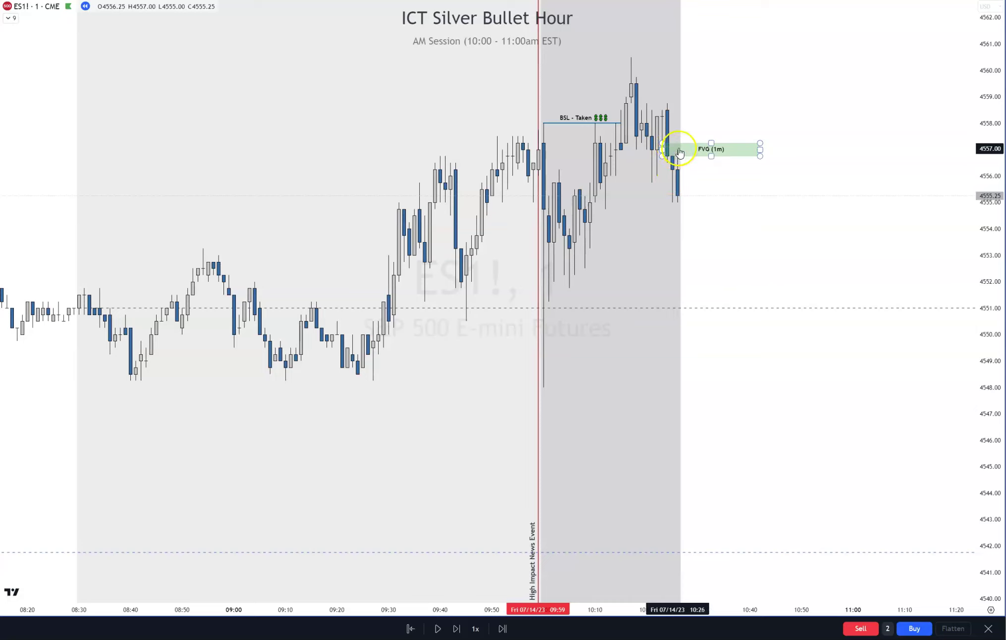
click(690, 162)
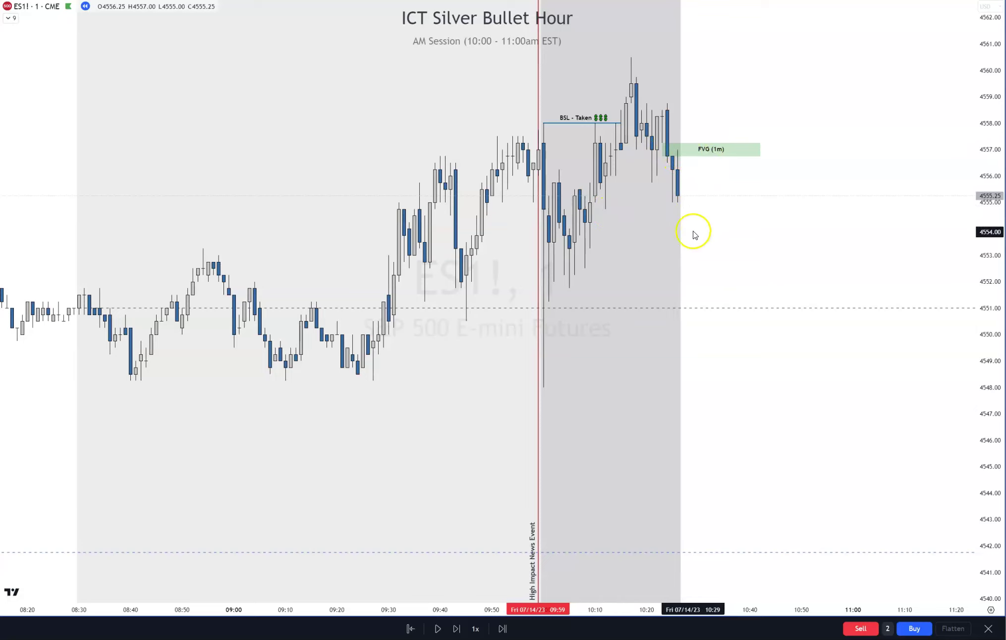
Advance the replay to the 10:28 candle, marking the MSS at 4554.75 and a second FVG (1m) box at 4554.75–4555.00.
click(457, 628)
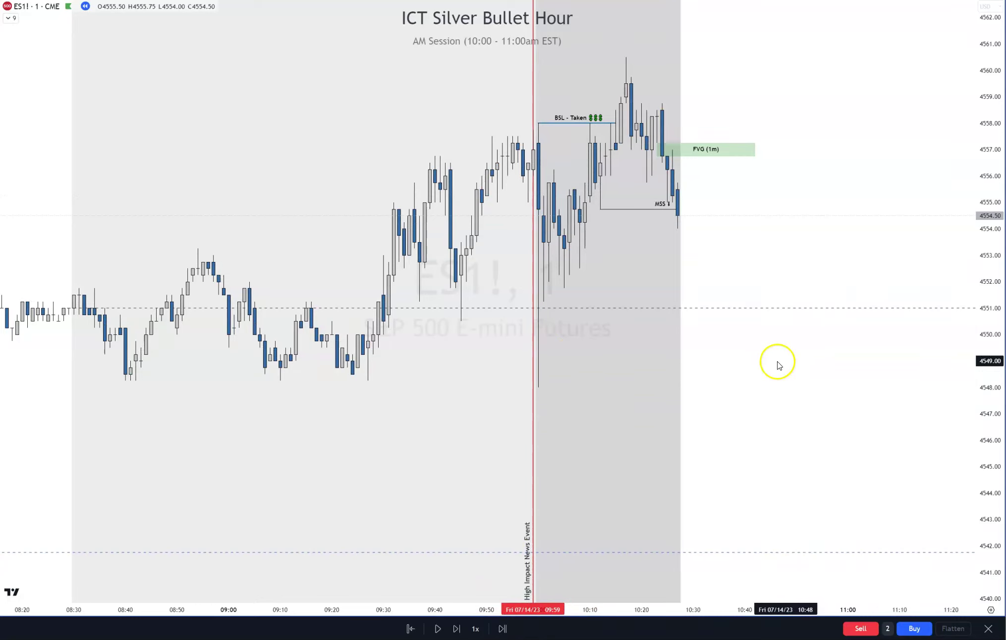
click(700, 158)
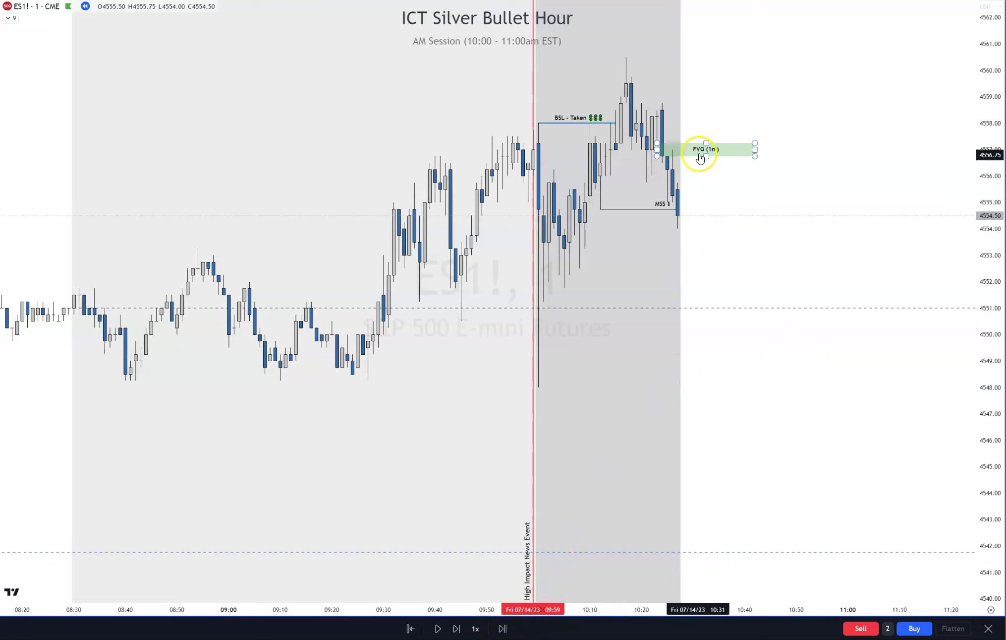
click(457, 628)
click(802, 579)
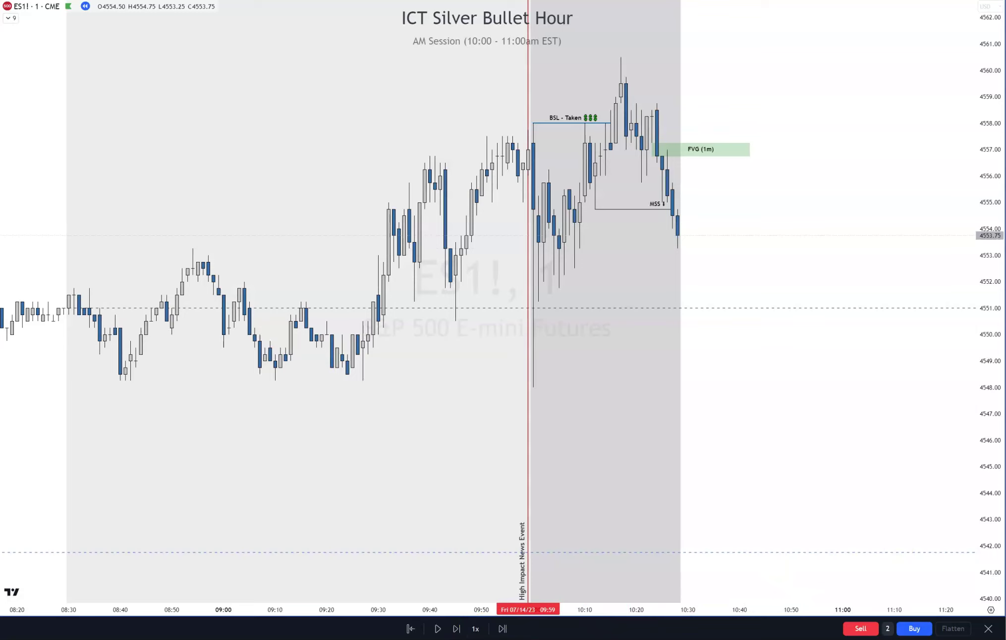
key(ctrl+v)
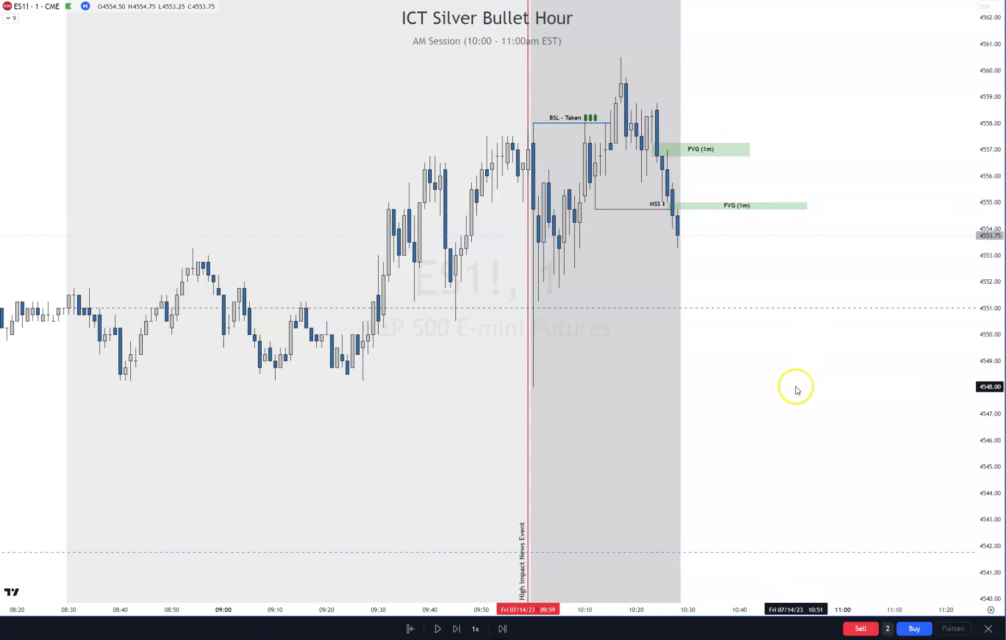
Advance the bar replay step by step from the 10:29 candle through the 10:33 candle.
click(457, 629)
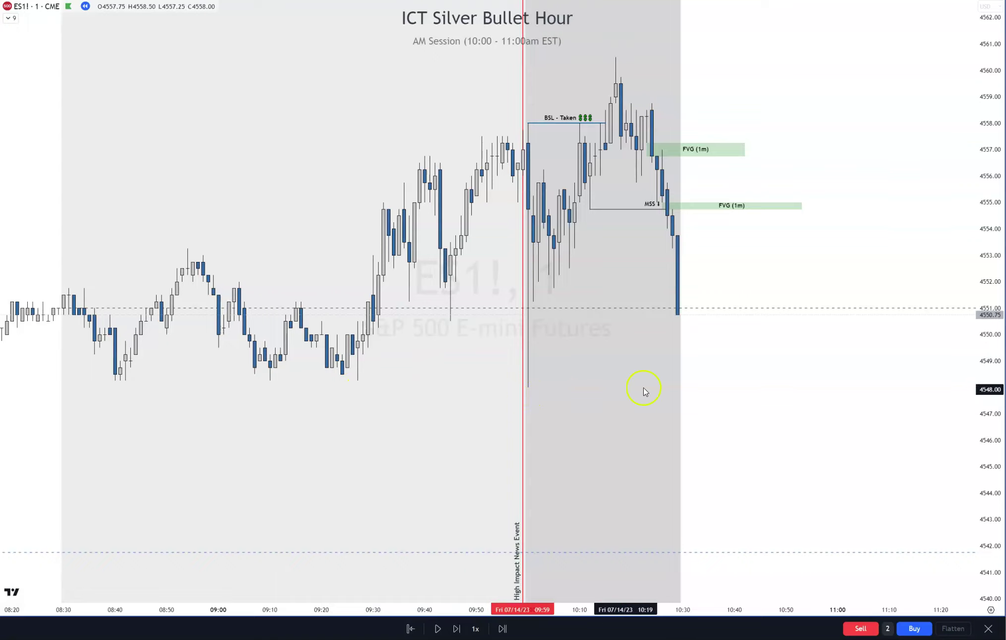
drag(396, 607, 659, 572)
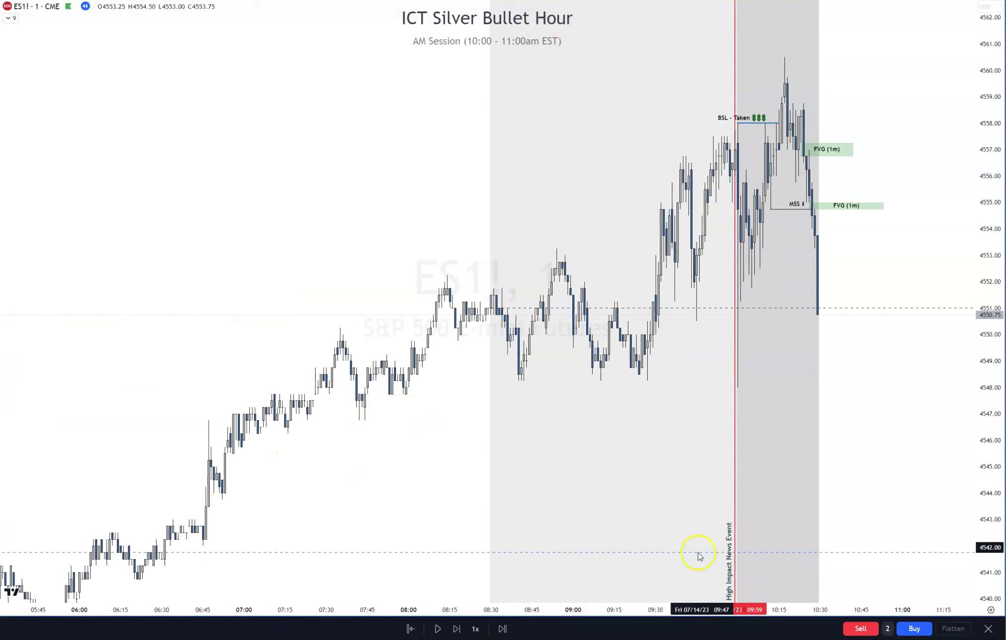
drag(637, 609, 302, 606)
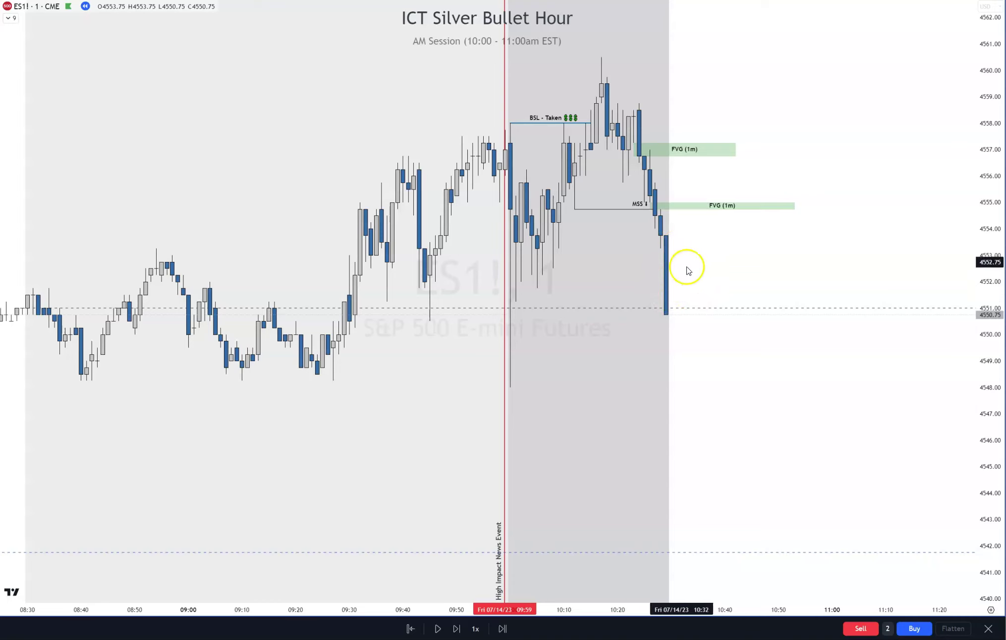
click(457, 628)
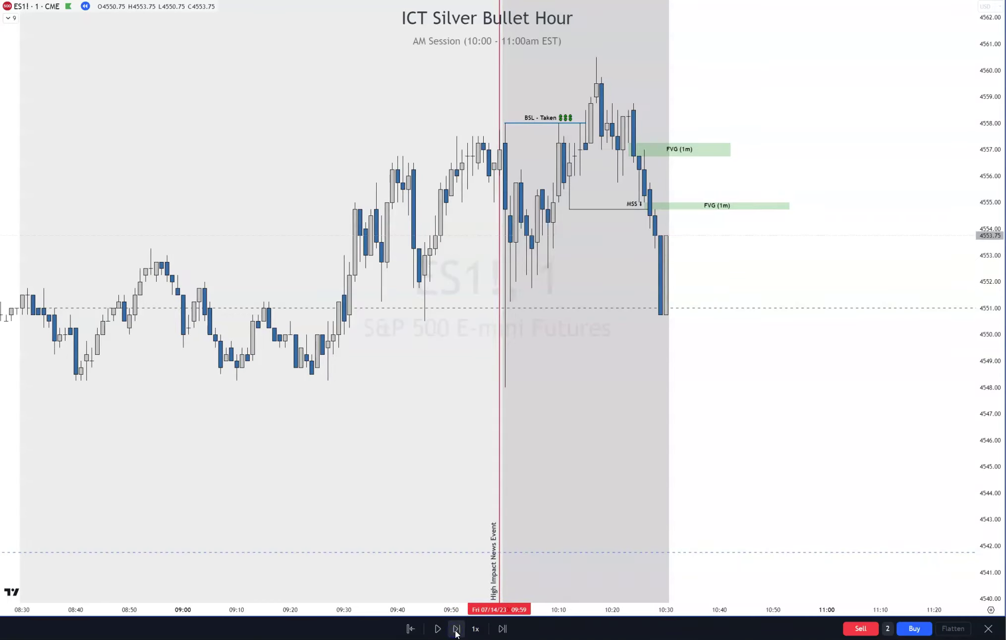
click(457, 629)
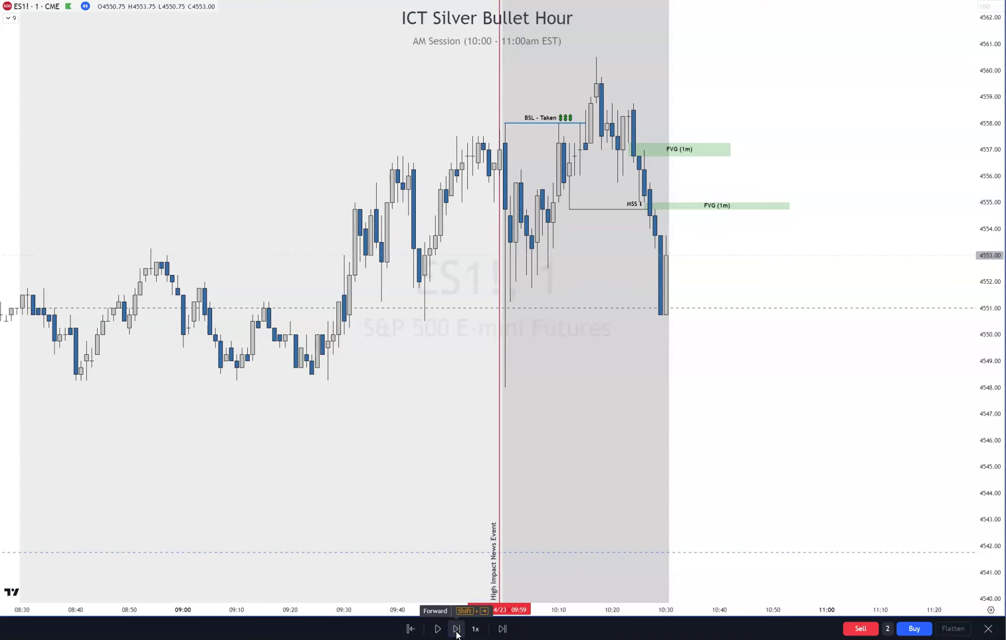
click(457, 629)
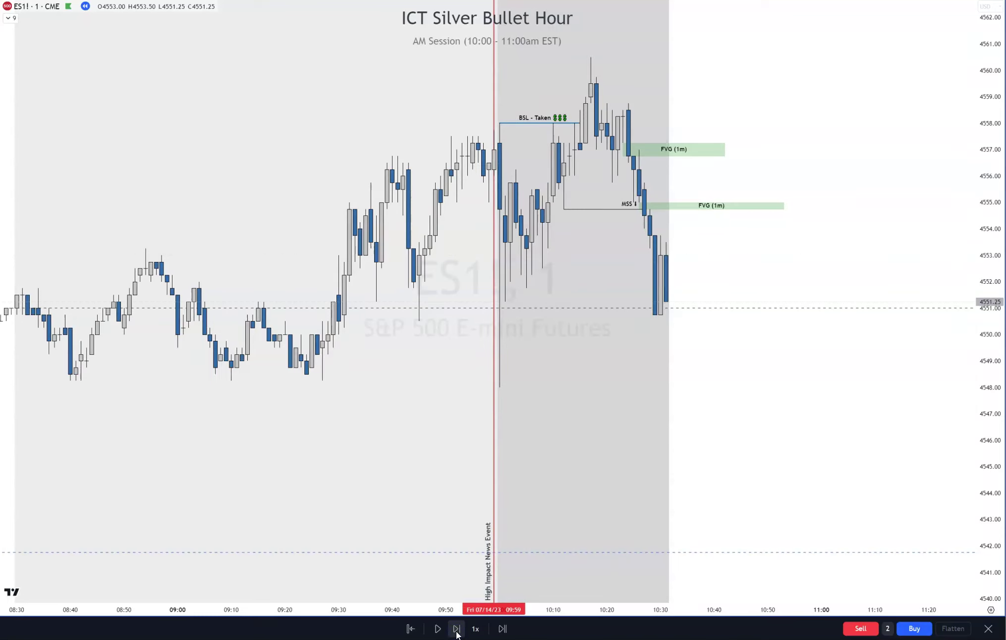
click(457, 629)
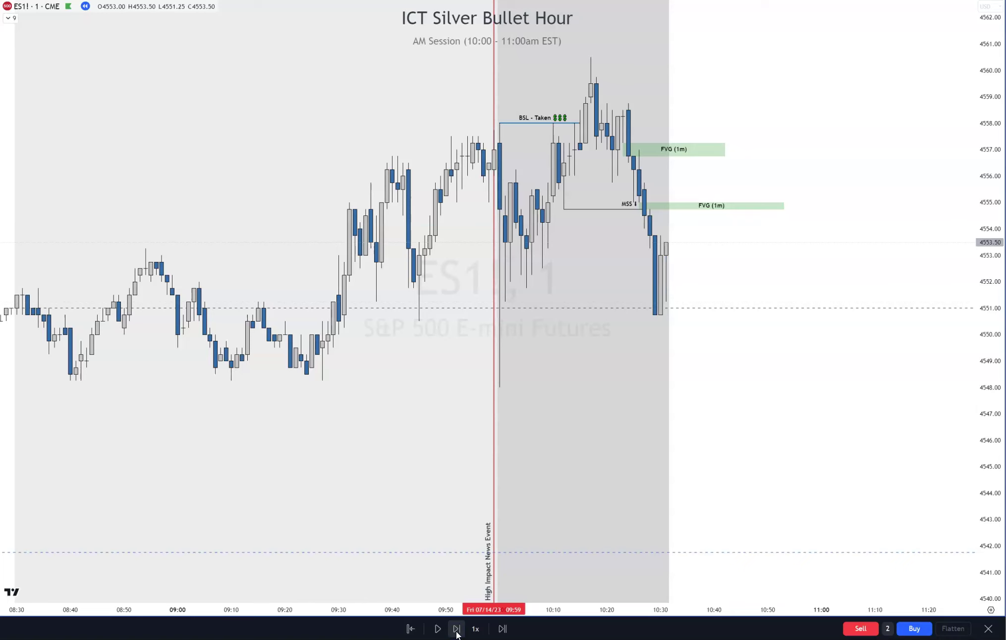
click(457, 629)
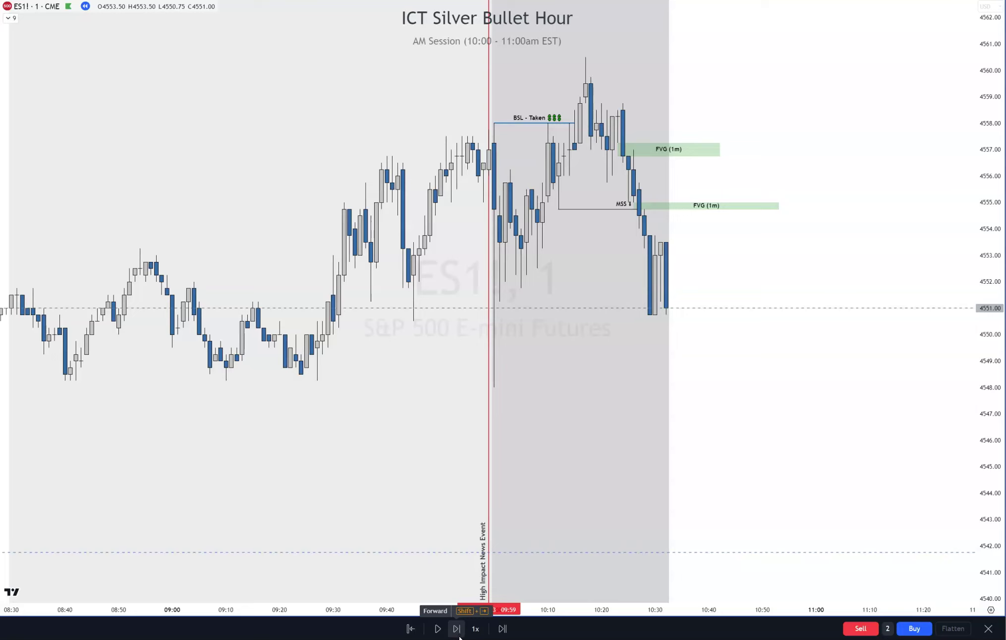
click(494, 631)
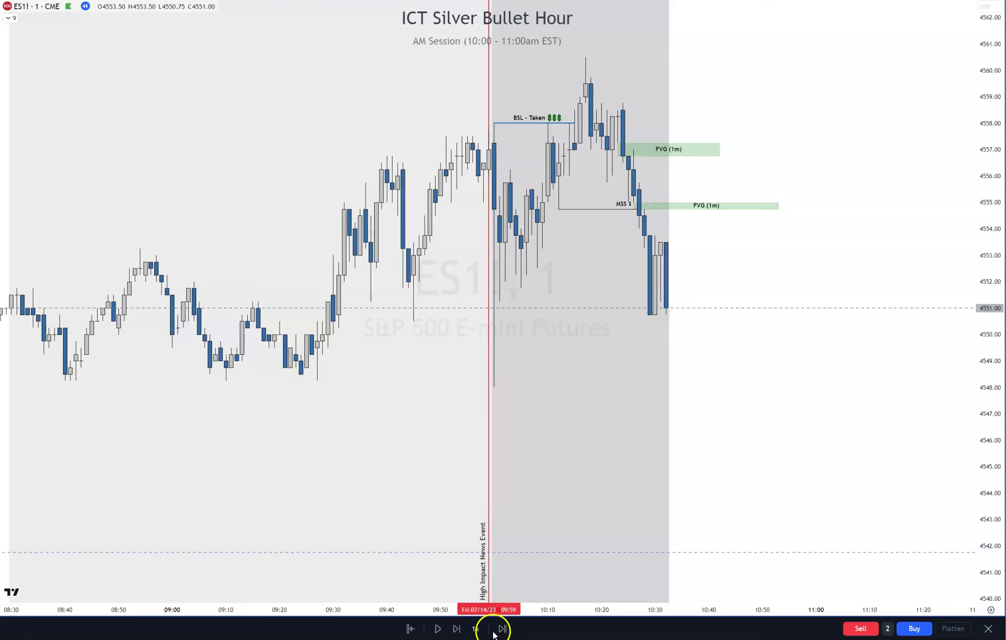
click(457, 629)
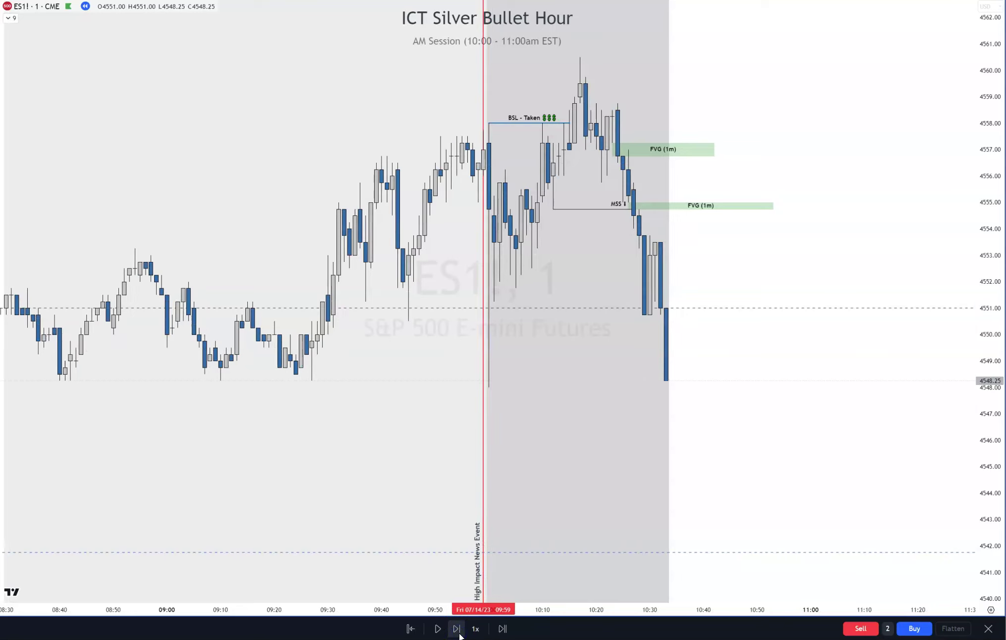
click(459, 633)
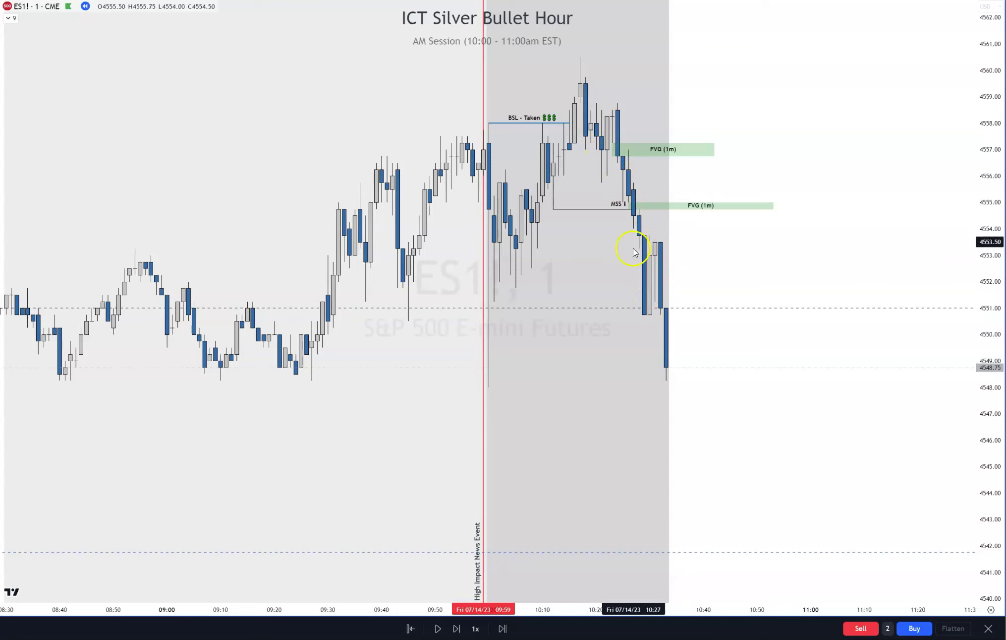
Mark the "- OB" zone at 4550.75–4553.00 with an FVG (1m) box directly below and advance the replay to the 10:35 candle.
key(ctrl+v)
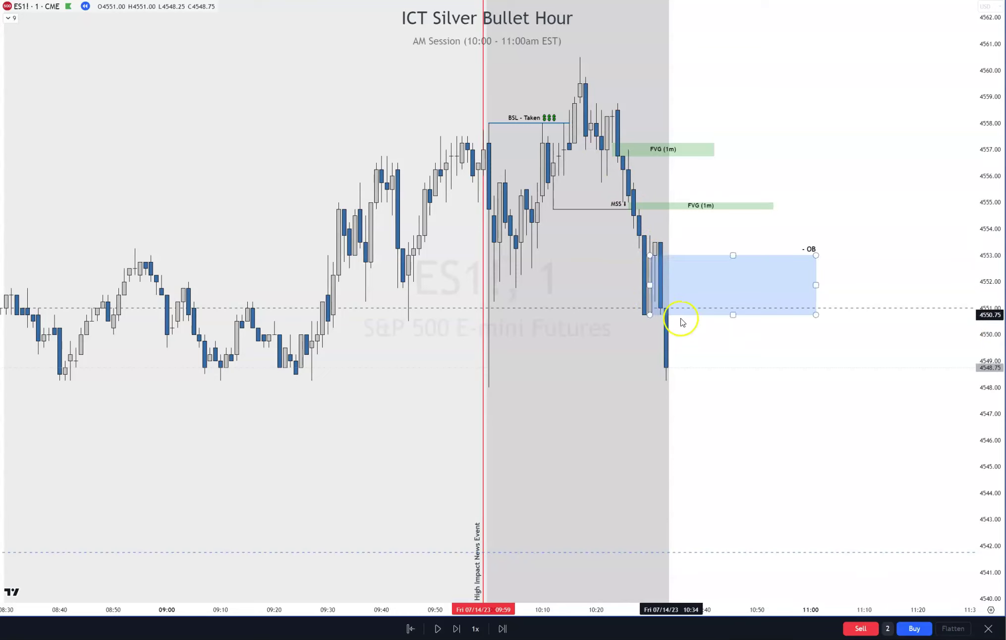
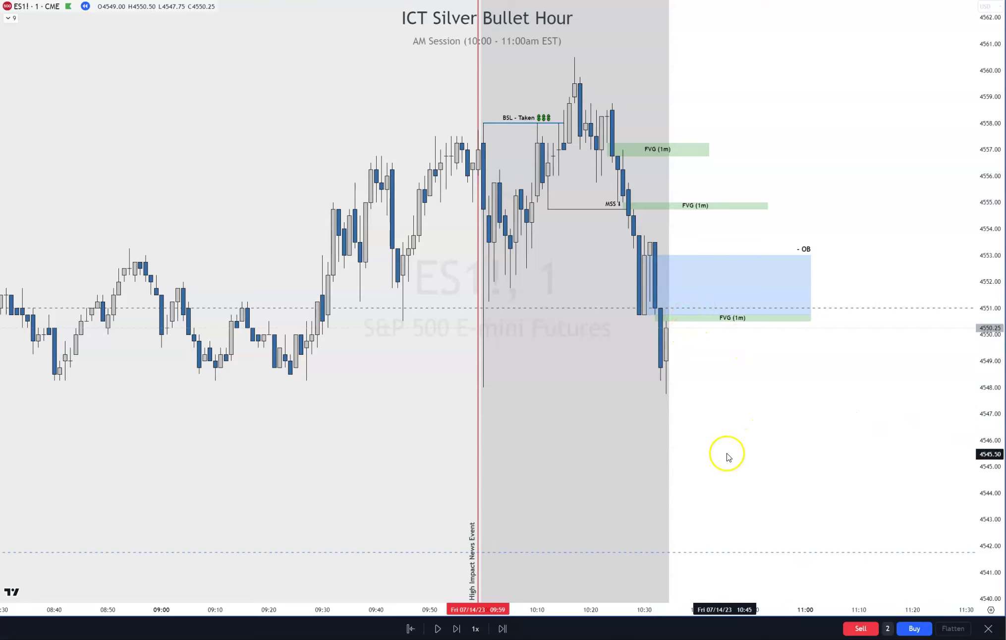
click(457, 629)
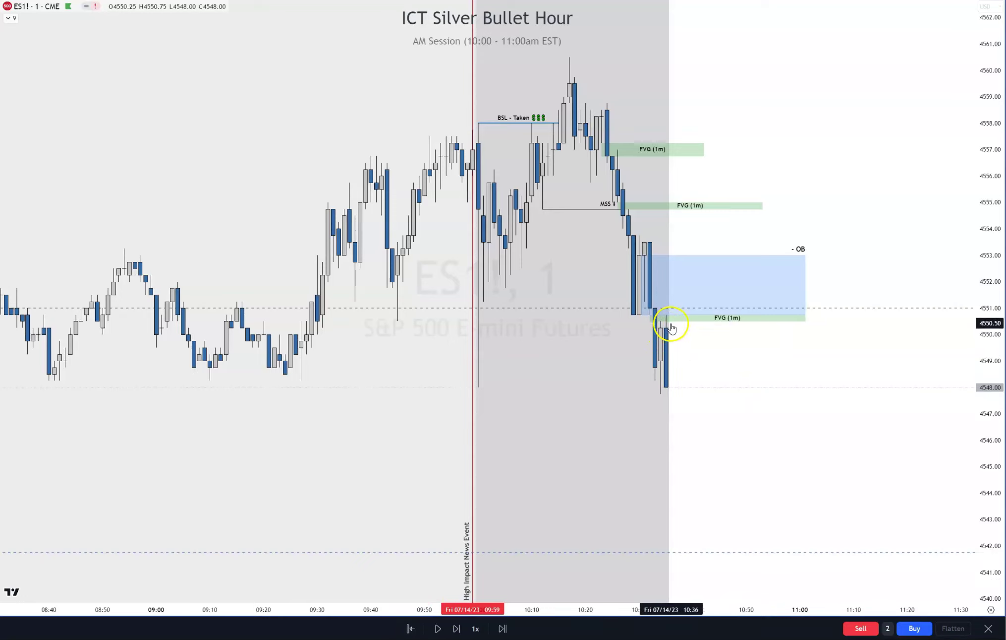
click(670, 321)
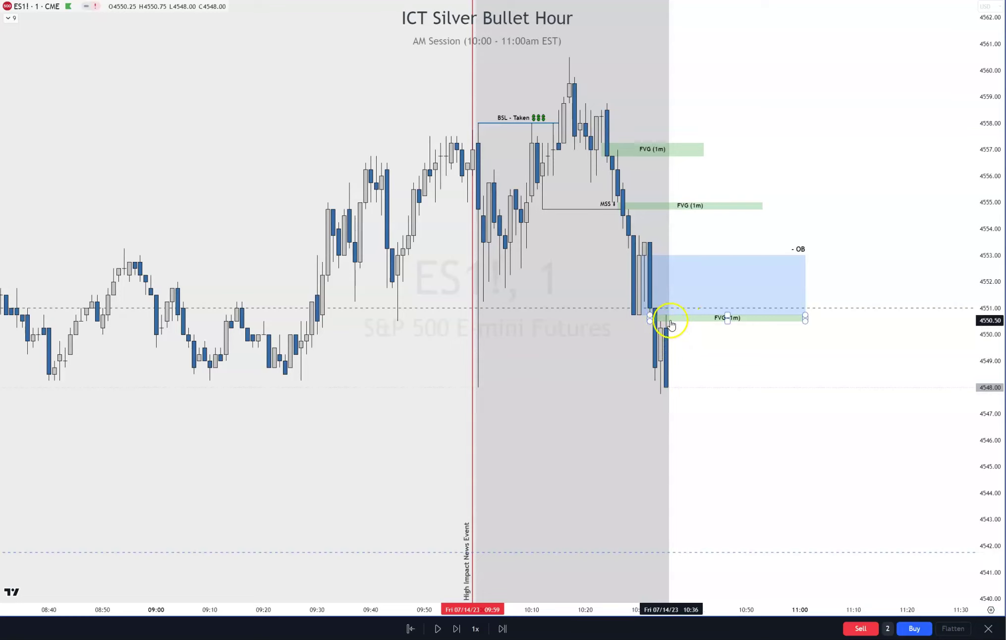
click(851, 575)
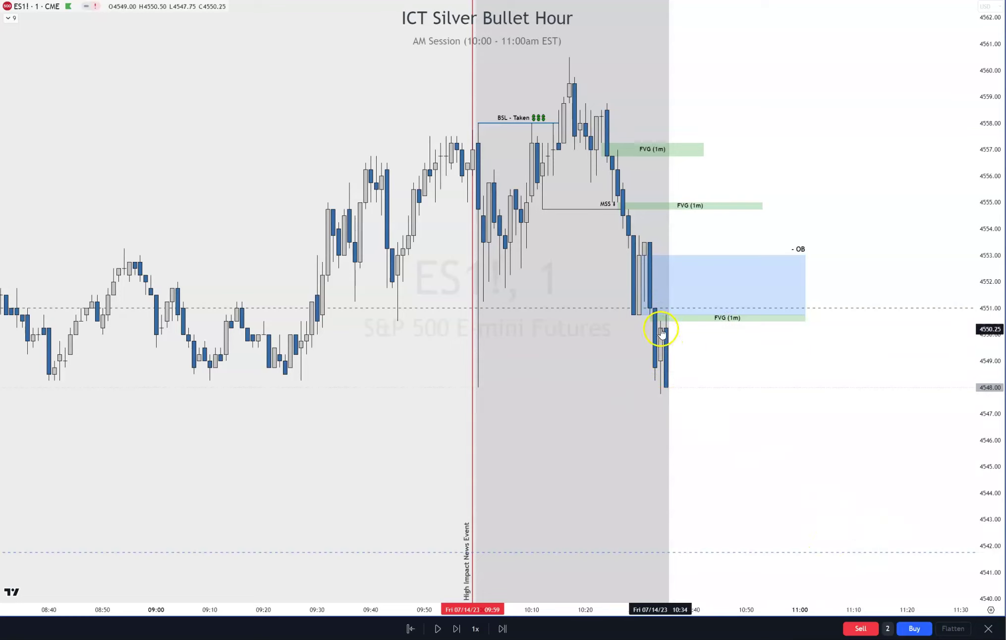
Rewind the bar replay to the 10:34 candle.
click(411, 628)
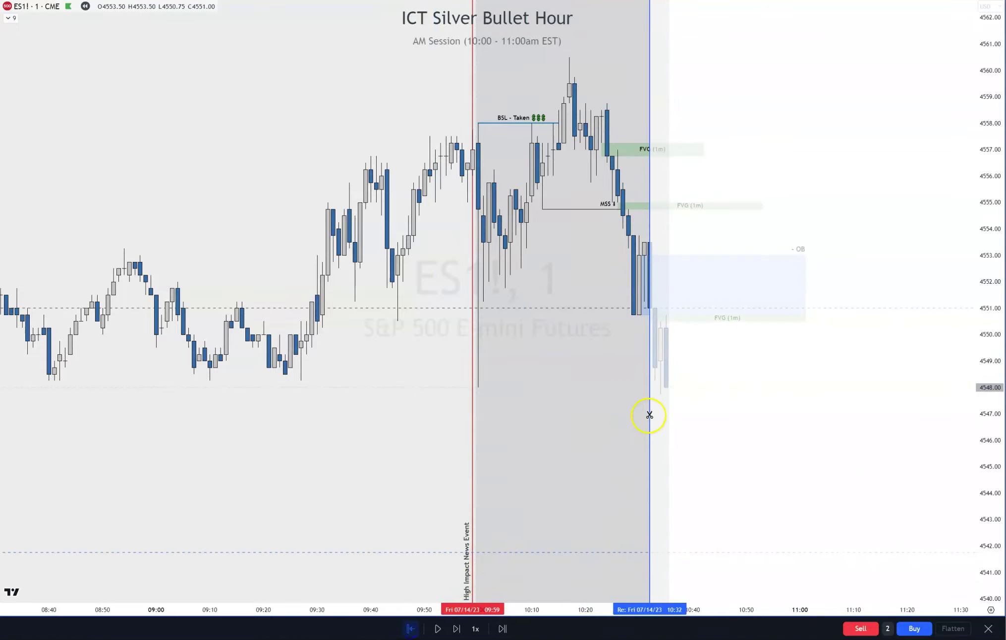
click(665, 411)
mouse_move(612, 417)
mouse_down()
mouse_move(763, 418)
mouse_move(573, 411)
mouse_up()
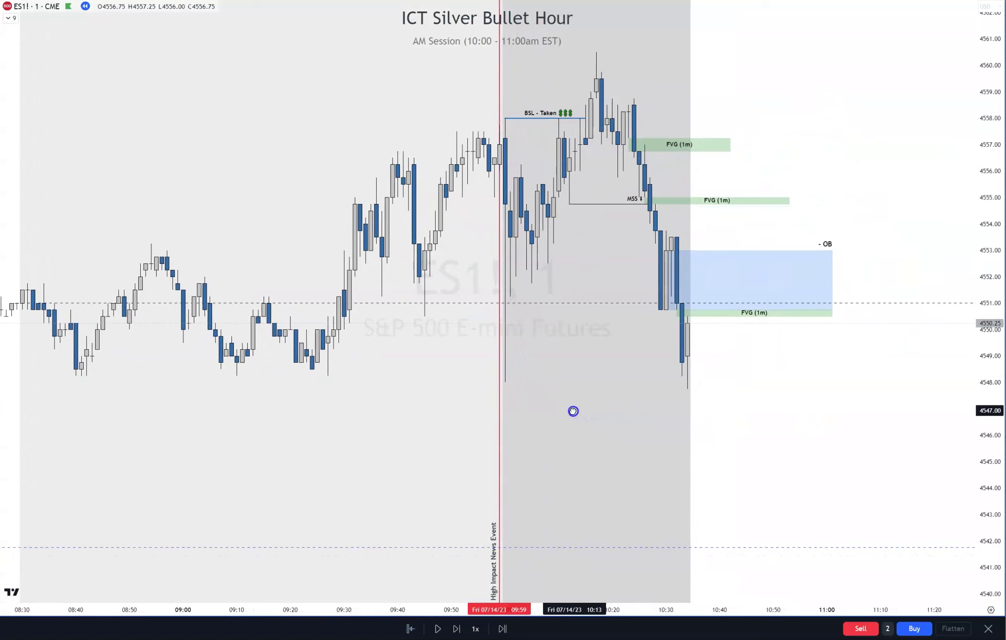
Sell 2 contracts at 4550.25 and advance the replay to the 10:35 candle.
click(867, 628)
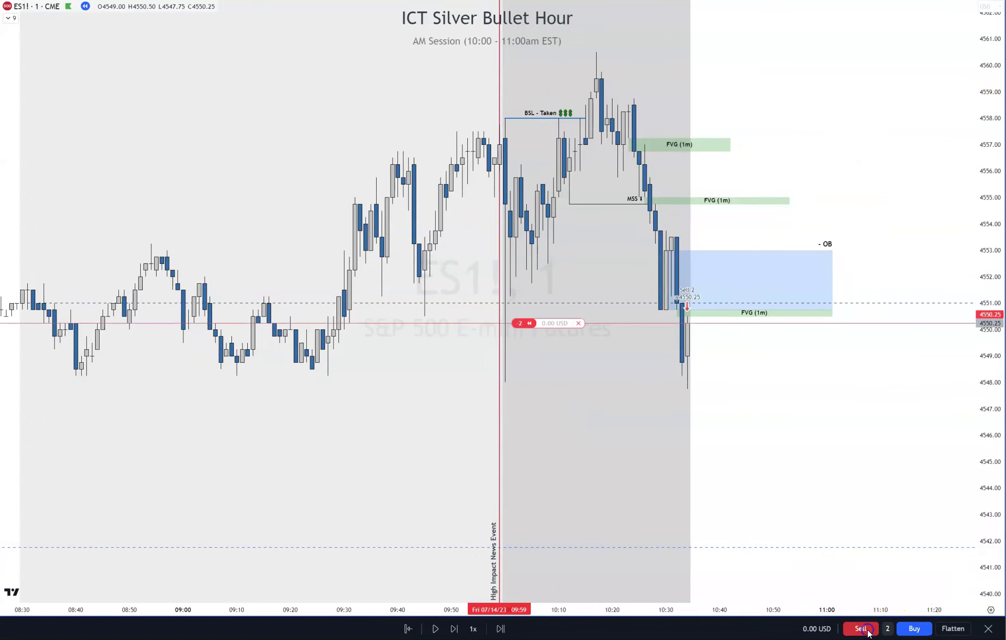
click(455, 629)
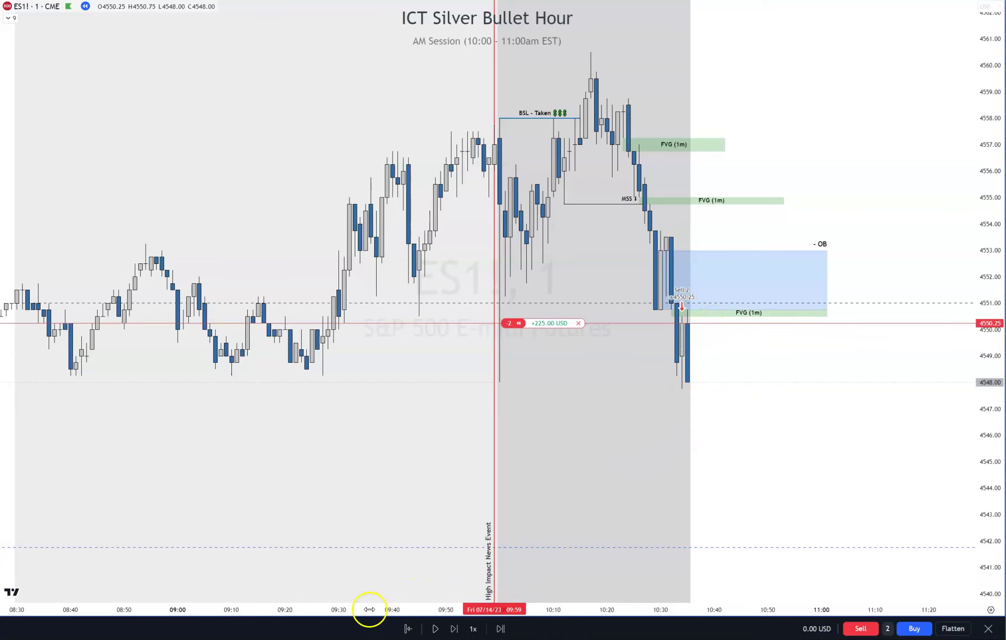
drag(365, 609, 635, 548)
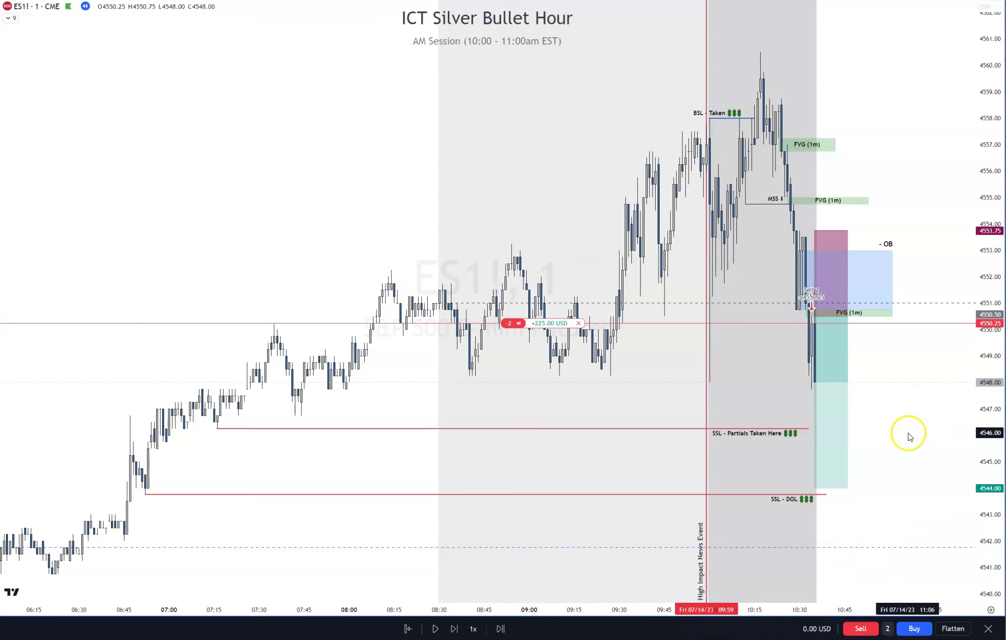
Advance the bar replay from the 10:35 candle to the 10:37 candle, until price trades at 4546.25.
scroll(867, 431, up, 1)
scroll(867, 434, up, 3)
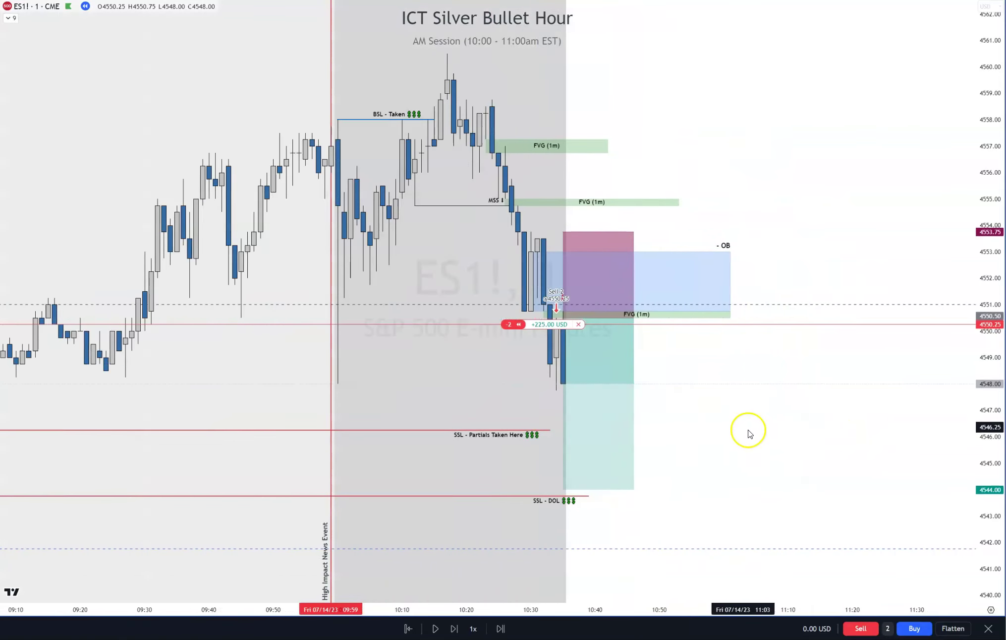
drag(706, 405, 799, 404)
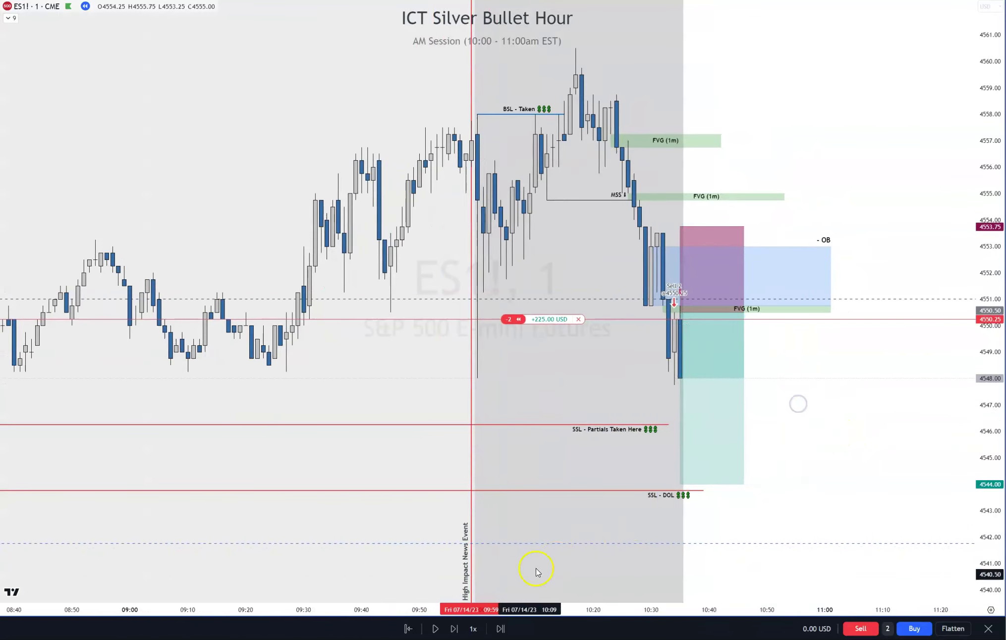
click(455, 628)
click(454, 628)
click(680, 315)
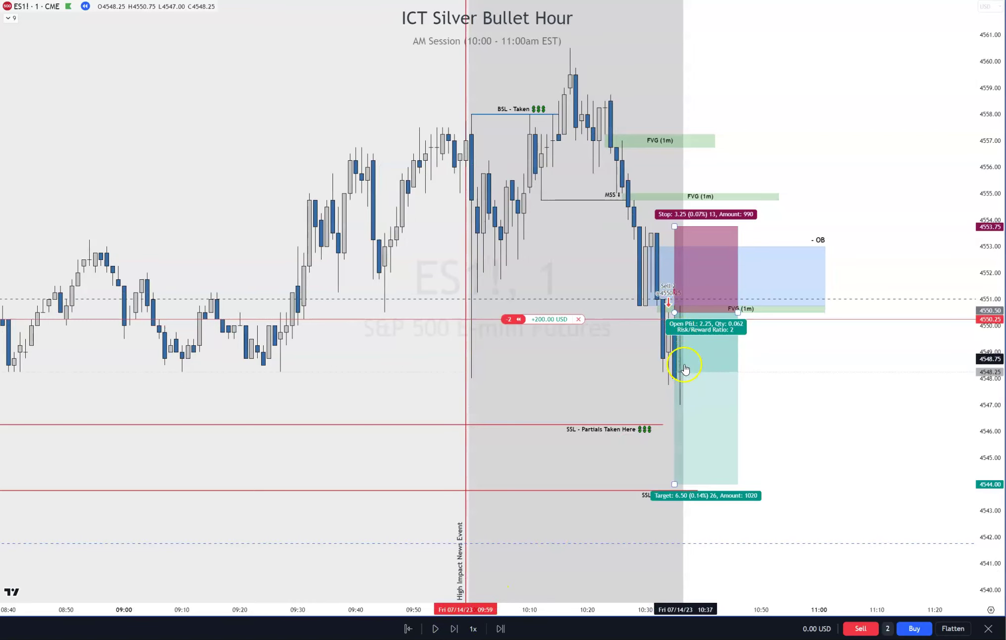
click(454, 629)
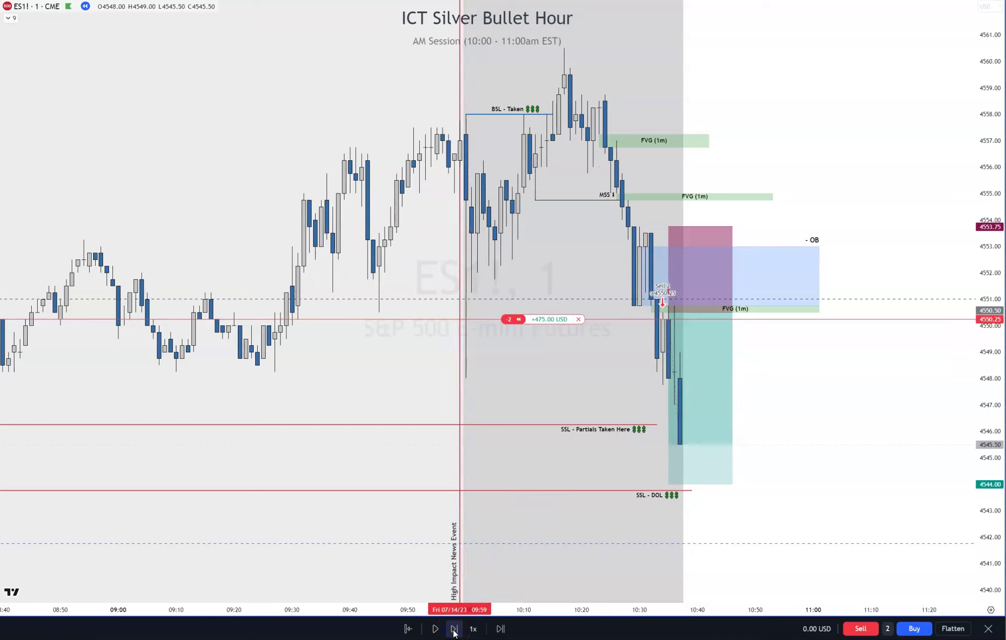
click(454, 629)
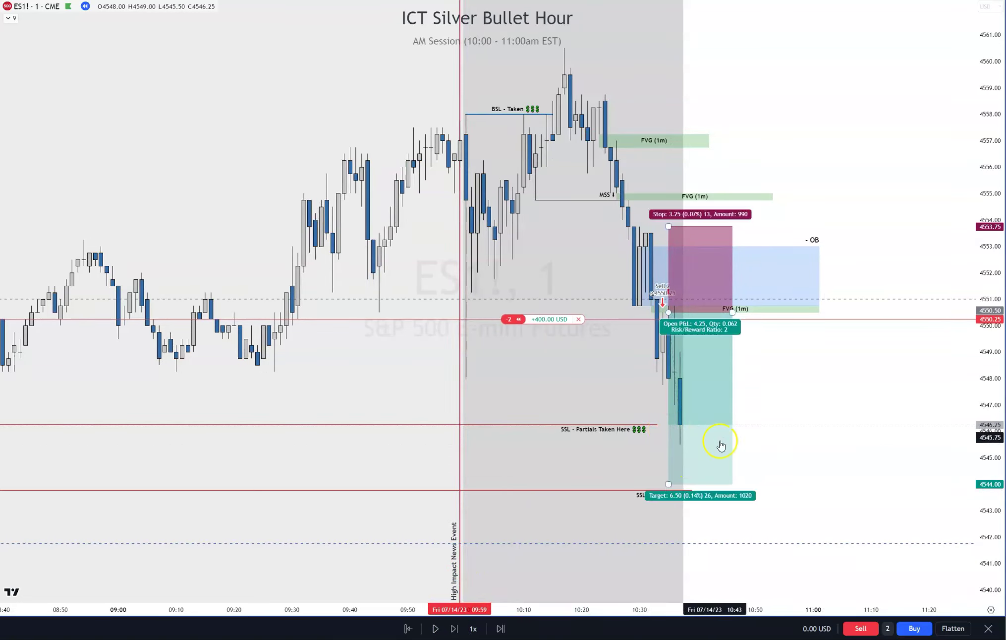
Buy back 1 contract at 4546.25 as a partial exit and advance the replay to the 10:39 candle.
click(888, 628)
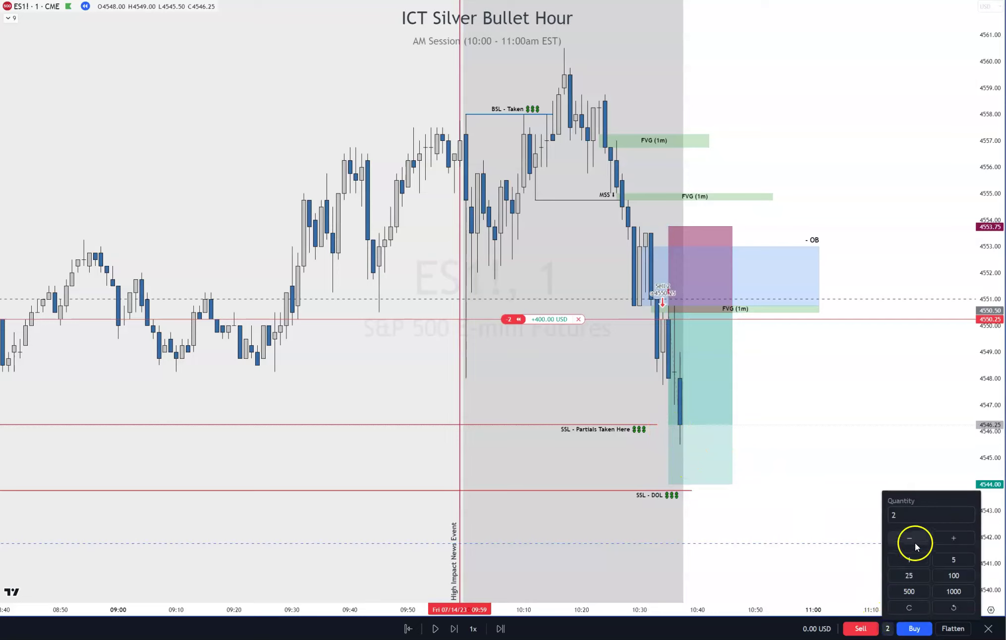
click(915, 628)
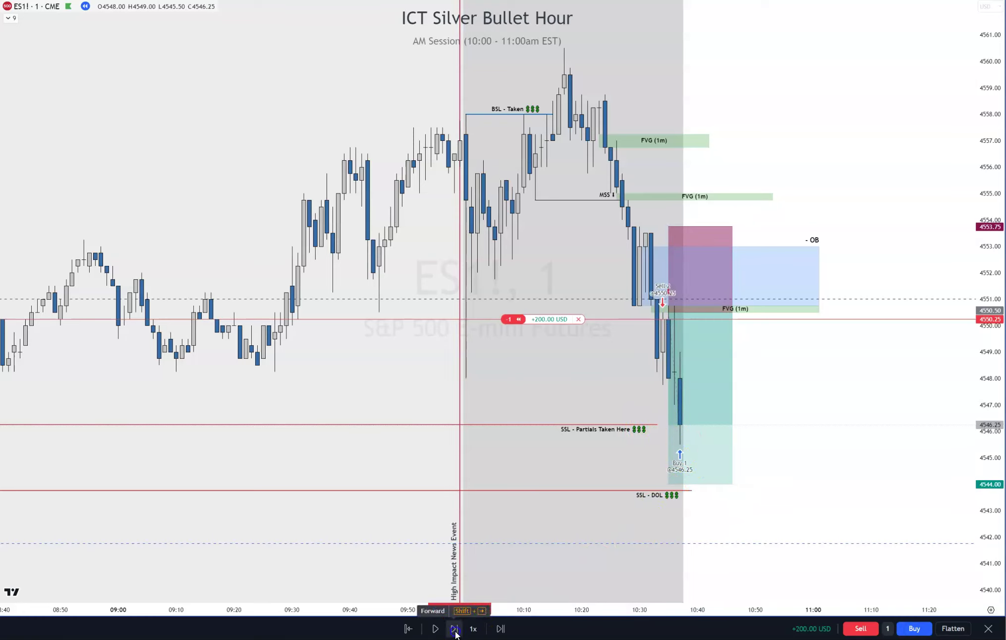
click(456, 632)
click(456, 632)
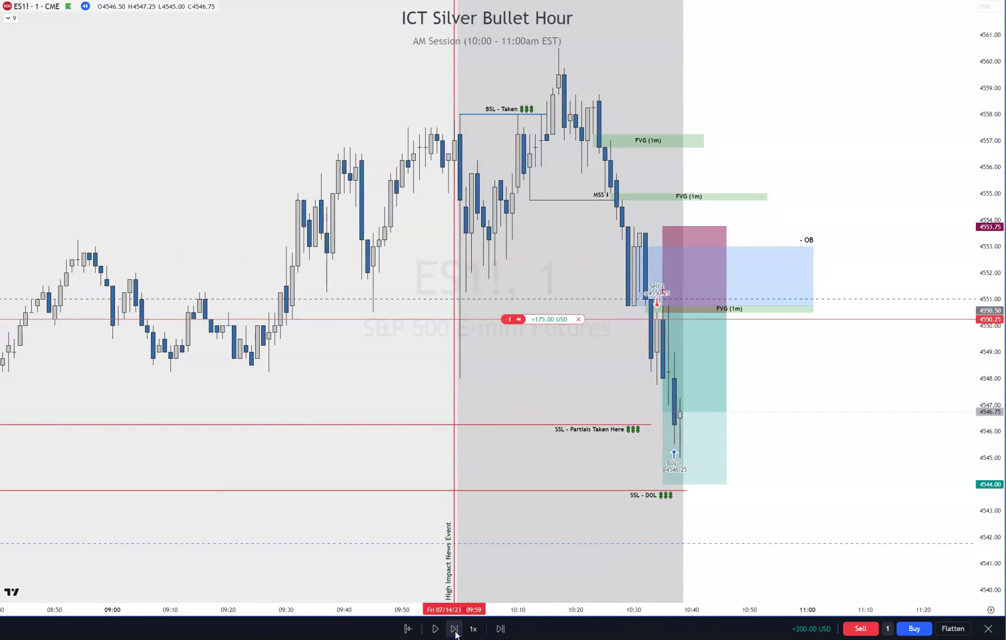
click(456, 632)
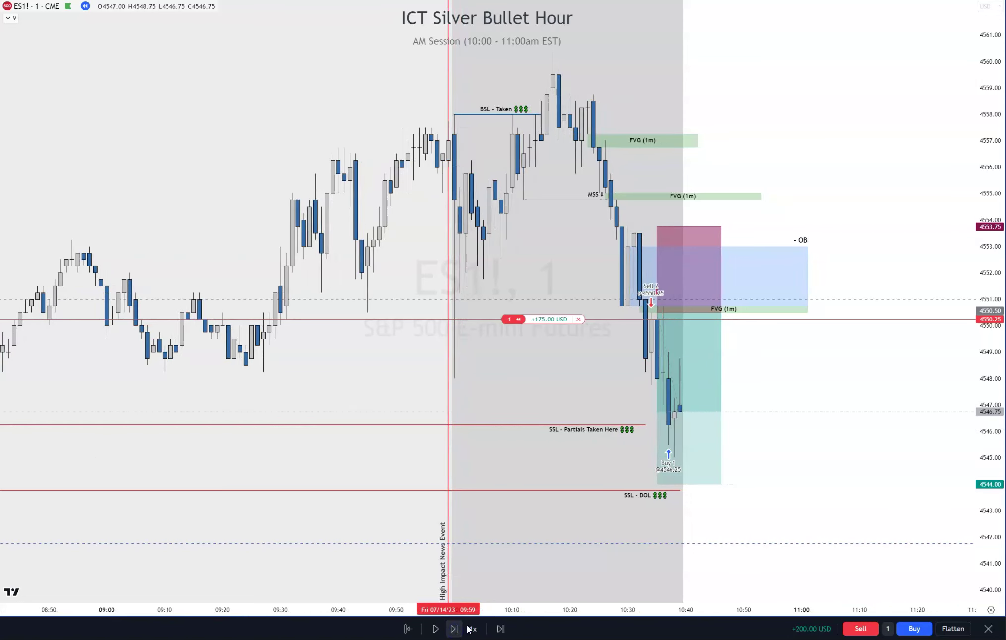
Draw a horizontal trend line at 4547.00 from 10:50 to 11:14 and apply the Trailing Stop template to it.
click(743, 405)
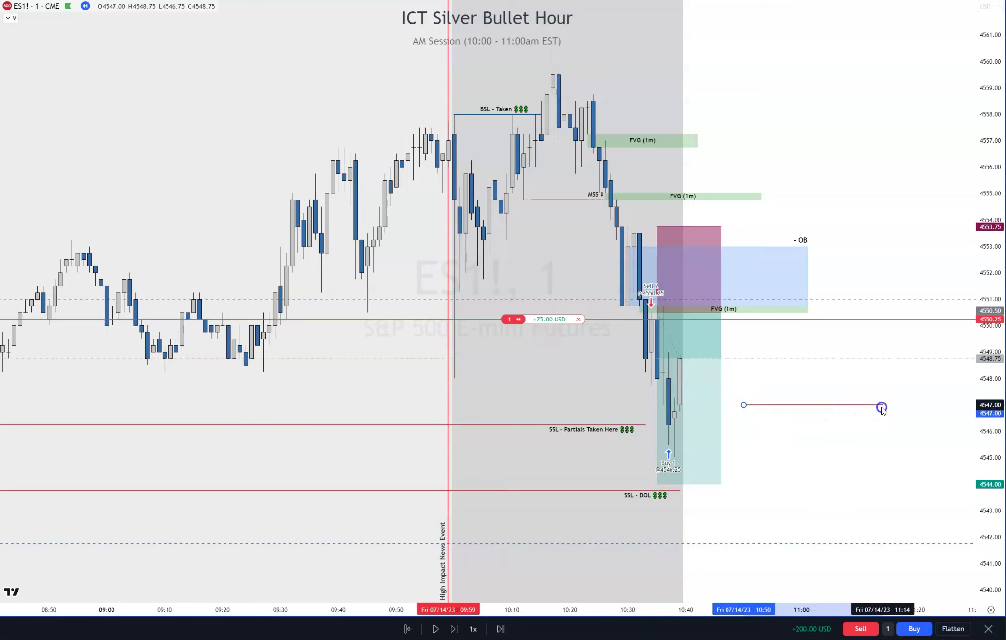
click(883, 406)
right_click(883, 405)
mouse_move(917, 421)
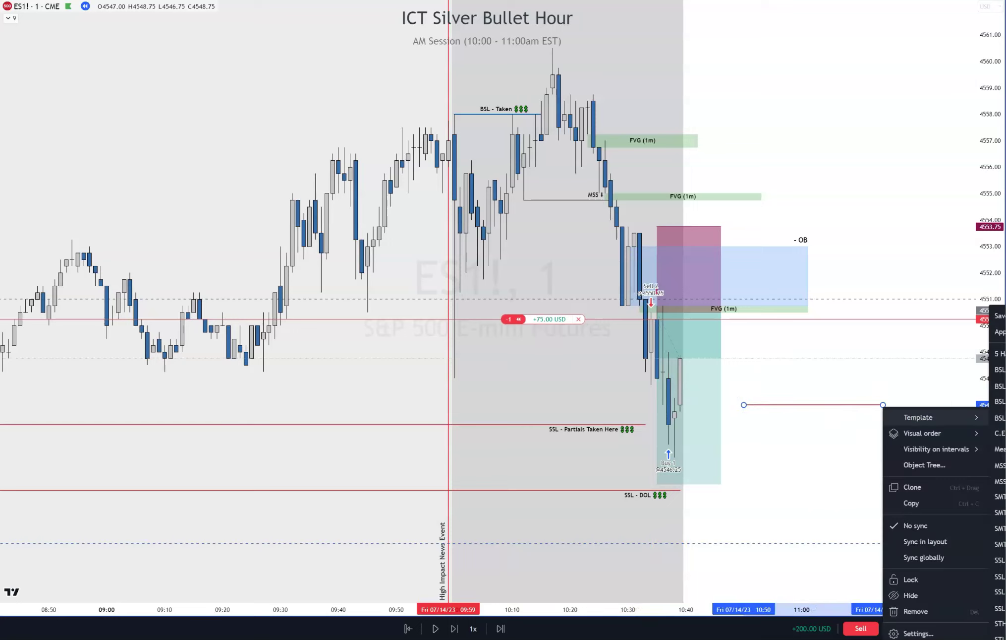
click(1001, 625)
Move the Trailing Stop line to about 4549.75, just below the short entry level, spanning 10:35 to 10:59.
drag(811, 405, 723, 317)
click(826, 402)
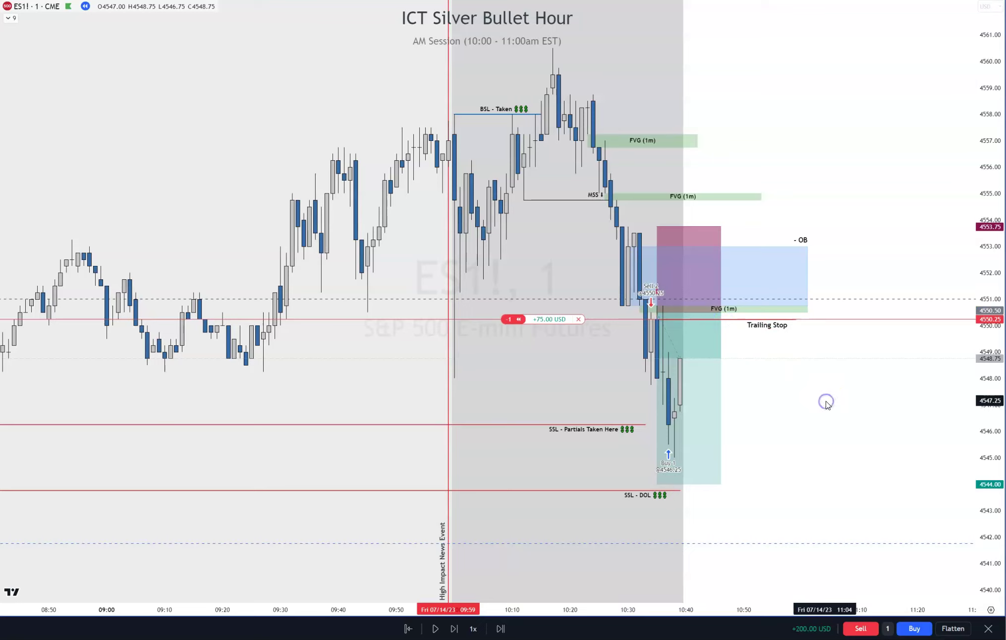
click(774, 320)
drag(775, 320, 775, 330)
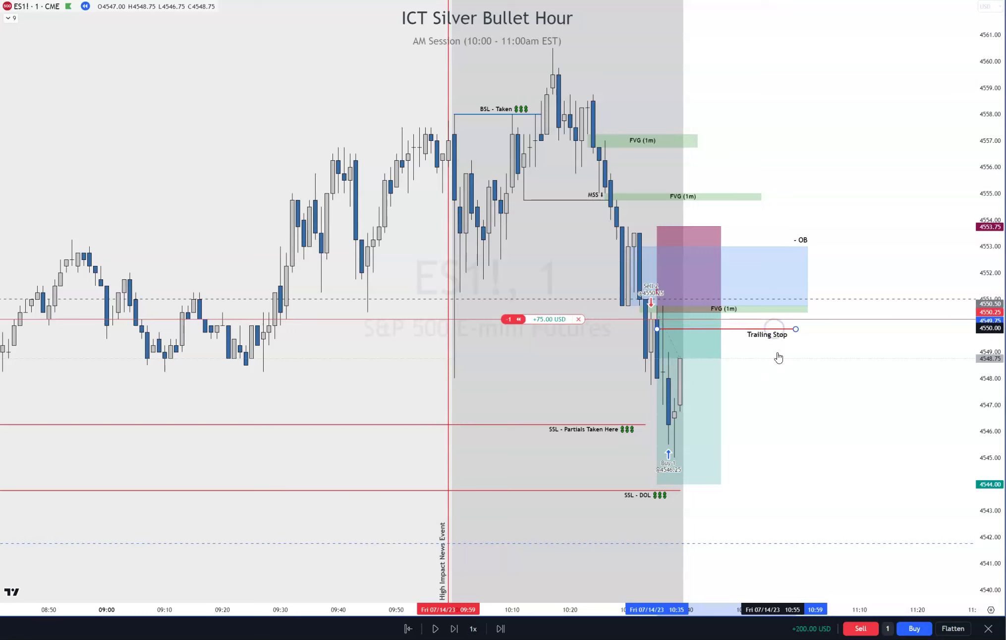
click(775, 409)
Advance the bar replay candle by candle from the 10:39 candle to the 10:44 candle.
click(455, 628)
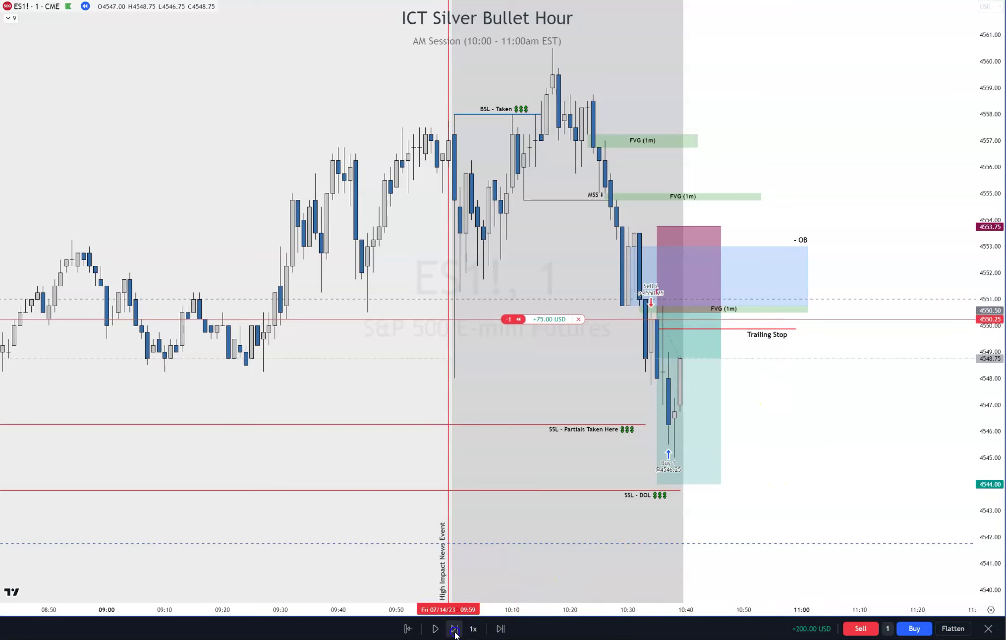
click(455, 628)
click(455, 628)
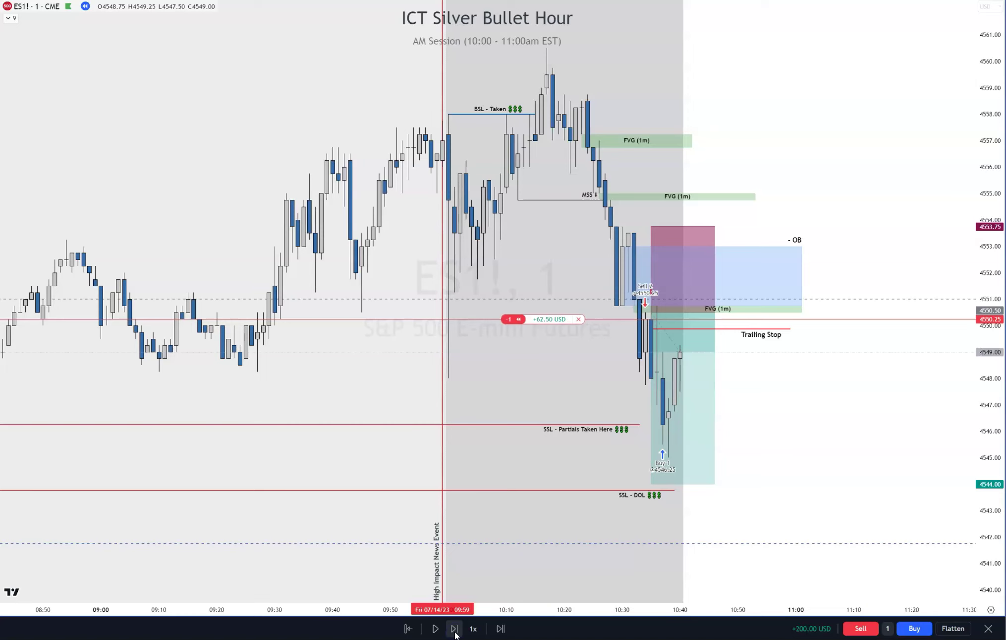
click(454, 628)
click(455, 628)
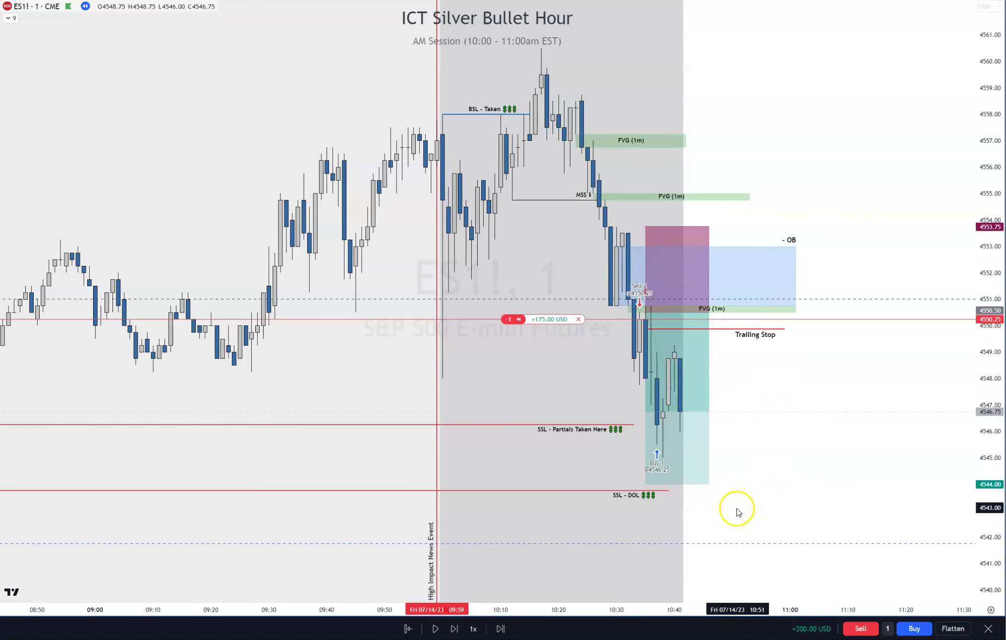
drag(735, 511, 739, 509)
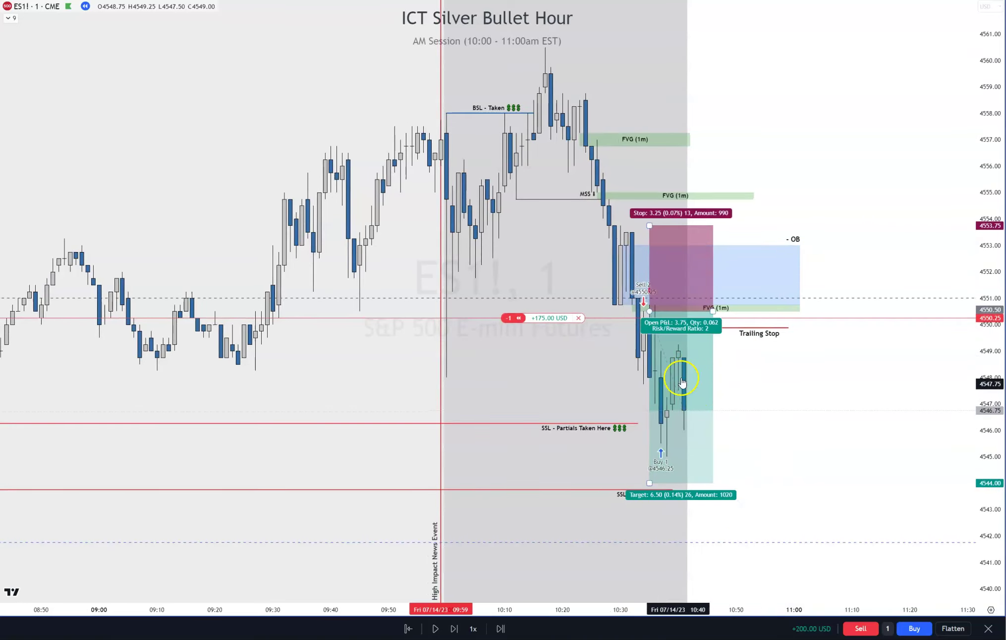
click(455, 629)
click(454, 629)
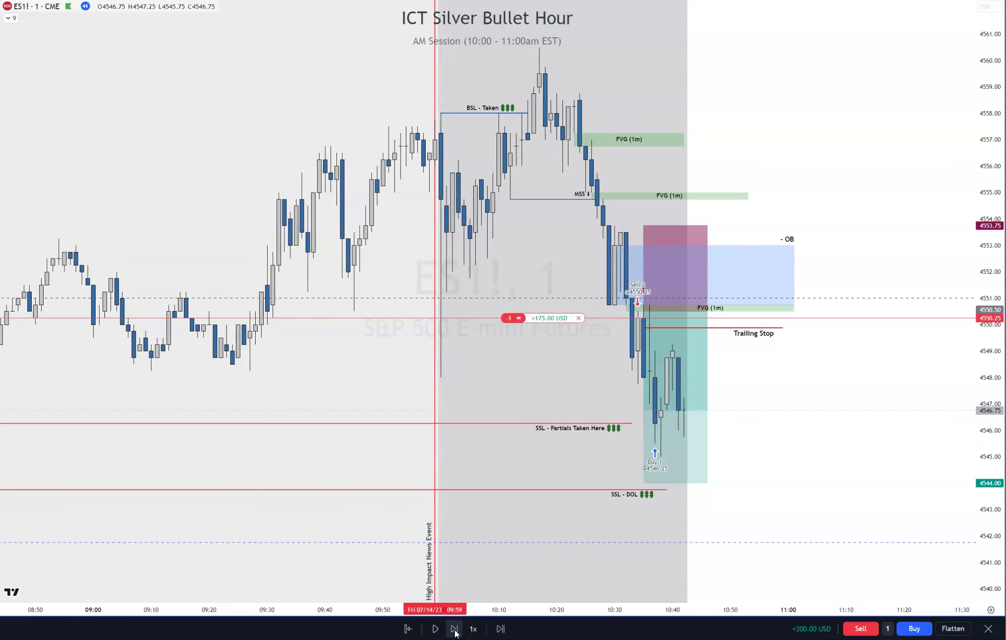
click(454, 629)
click(455, 629)
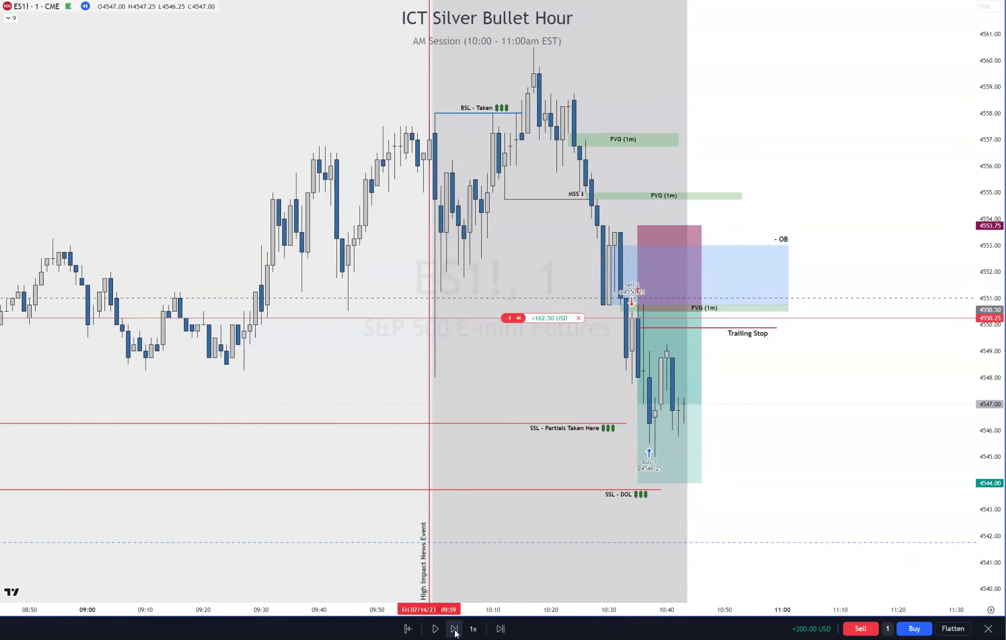
click(455, 629)
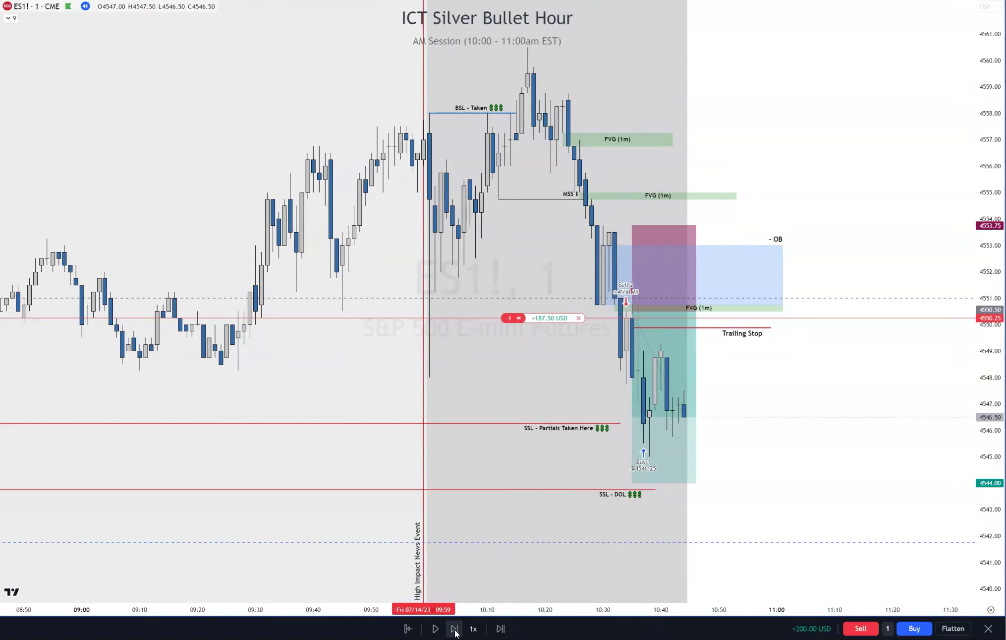
Nudge the Trailing Stop line slightly upward, keeping it just below 4550.00.
mouse_move(674, 450)
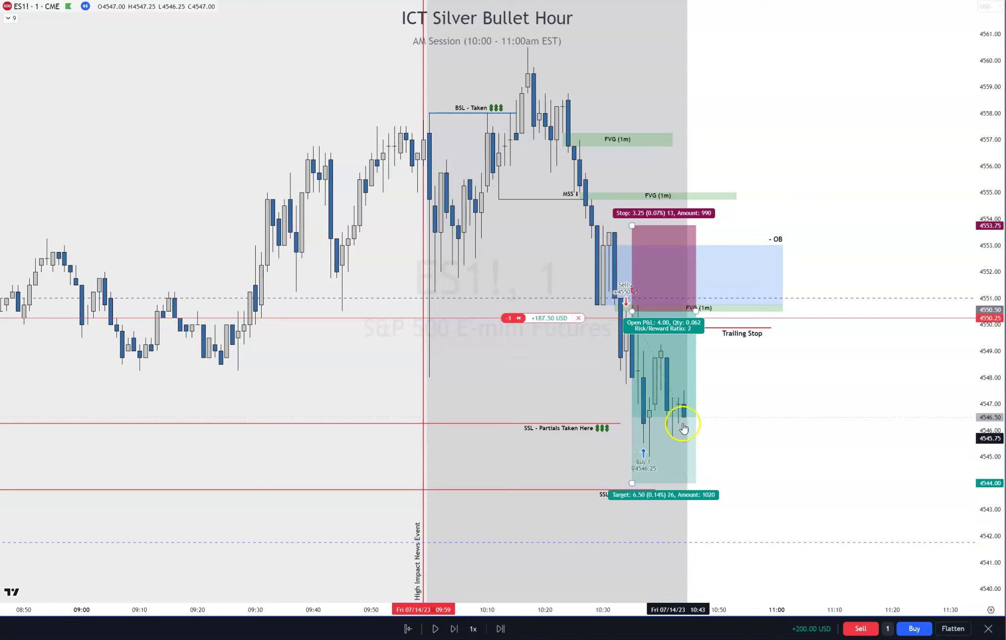
mouse_move(717, 332)
mouse_down()
mouse_move(718, 341)
mouse_move(717, 326)
mouse_up()
click(723, 364)
Advance the replay to the 10:46 candle at the SSL - DOL level and flatten the remaining short at 4543.75.
click(454, 628)
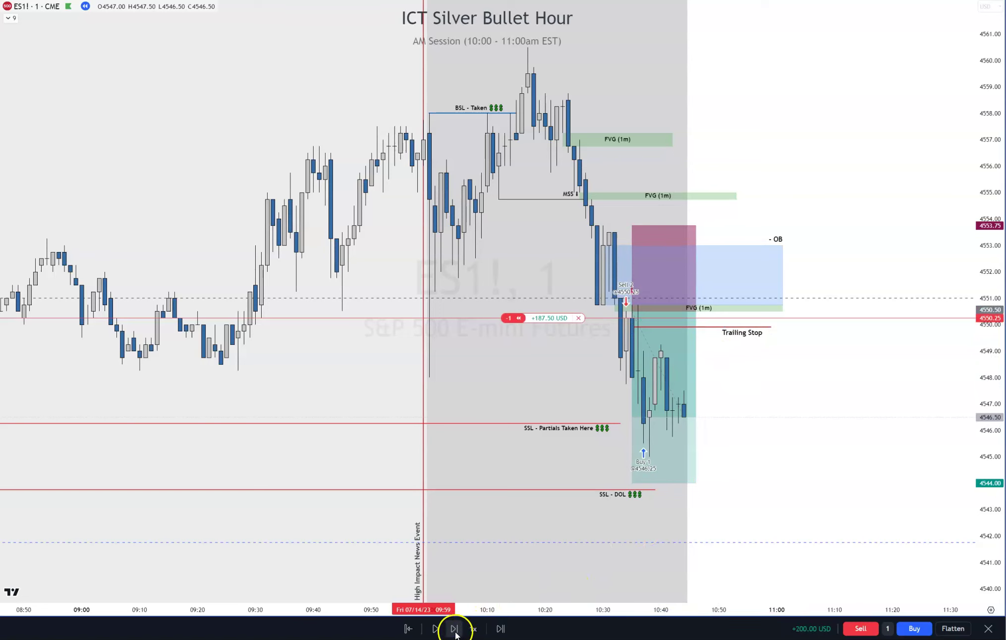
click(454, 628)
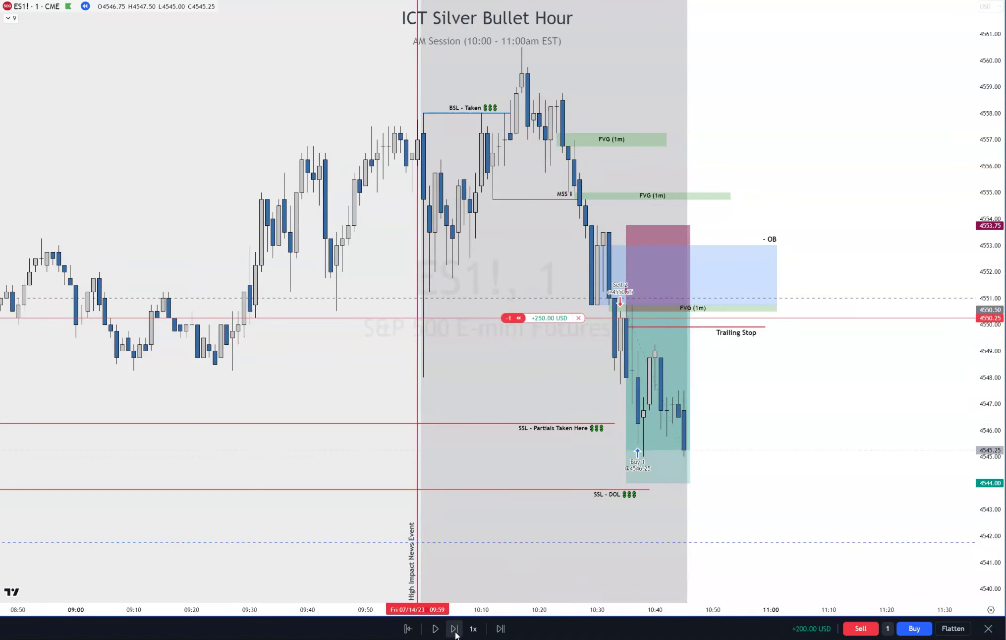
click(455, 628)
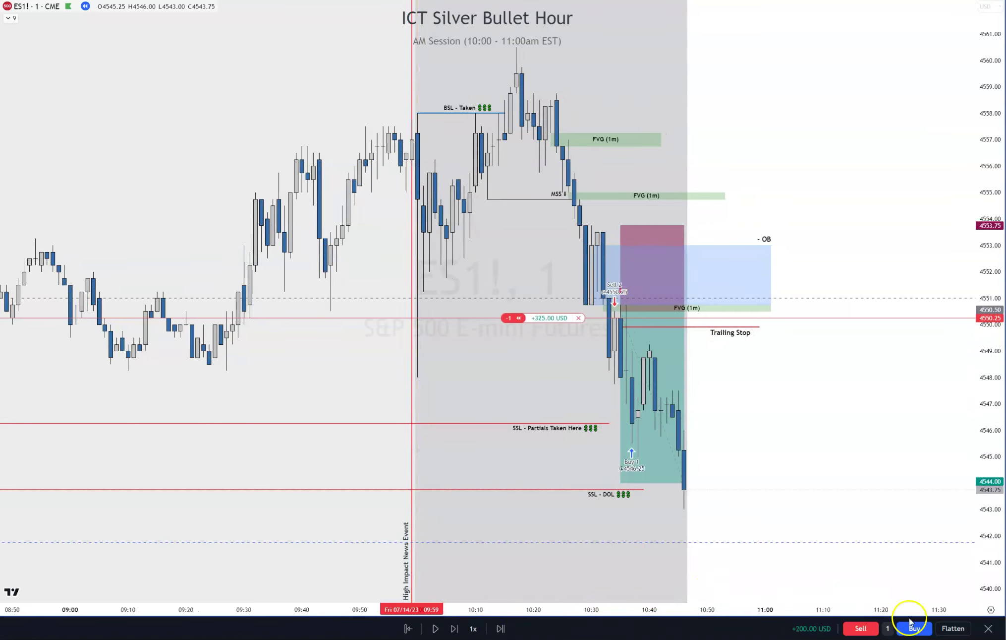
click(952, 630)
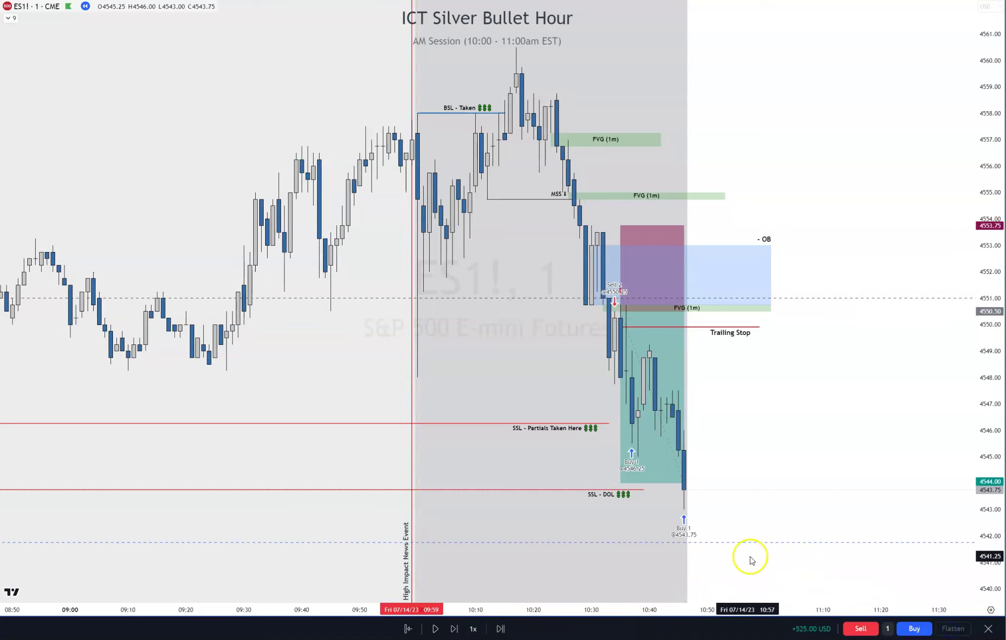
Advance the bar replay past the end of the Silver Bullet hour, from the 10:46 candle to the 11:21 candle.
click(454, 629)
click(454, 629)
double_click(454, 628)
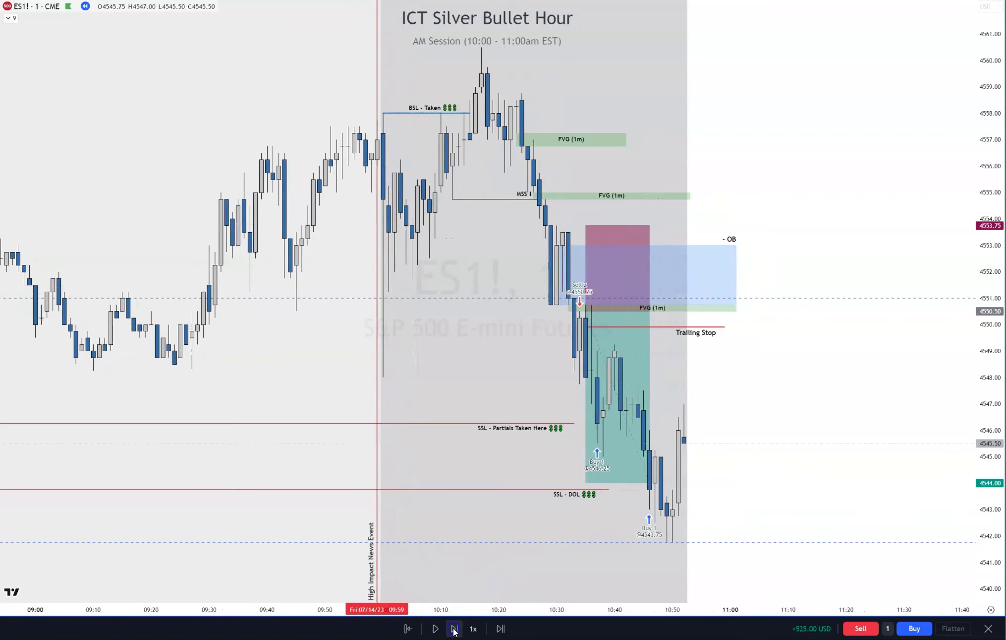
double_click(454, 628)
double_click(454, 629)
double_click(454, 628)
double_click(455, 628)
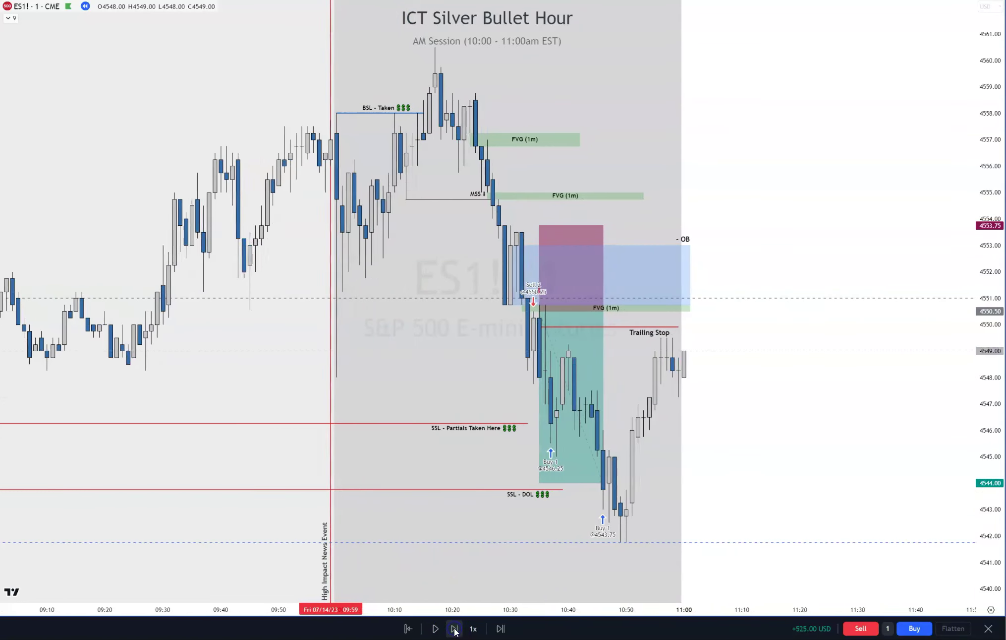
double_click(455, 628)
click(455, 628)
click(455, 628)
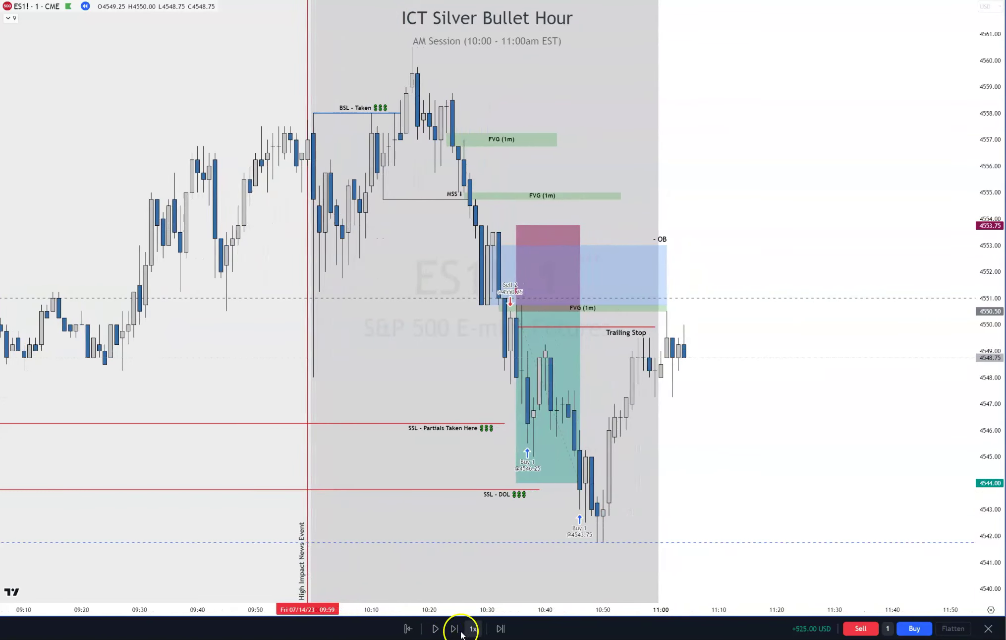
double_click(454, 628)
double_click(455, 628)
click(455, 629)
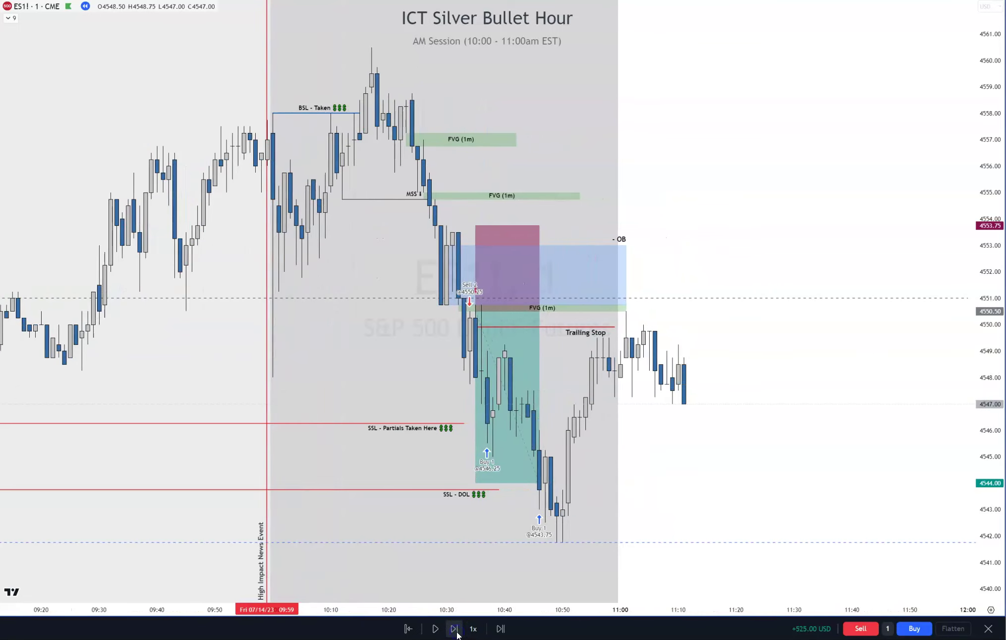
double_click(455, 629)
double_click(455, 628)
double_click(454, 629)
double_click(455, 628)
click(350, 521)
drag(349, 521, 534, 577)
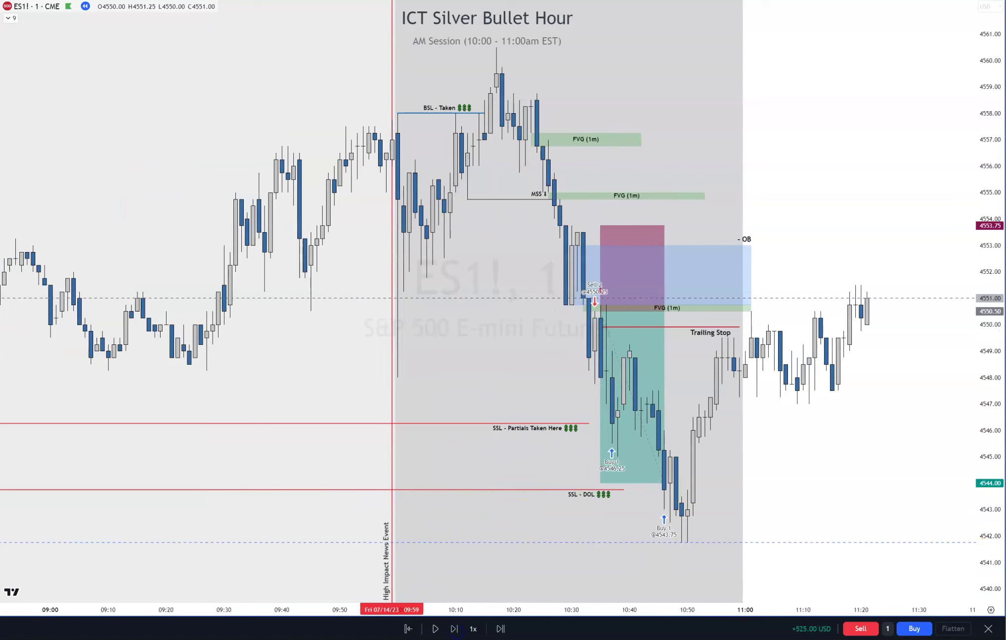